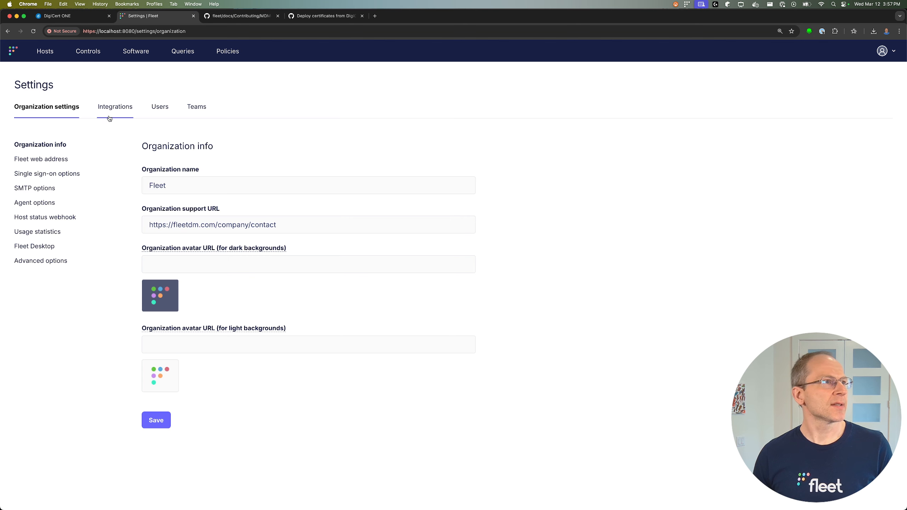
# Show Fleet's Integrations > Certificates settings, which list the Test_CA authority.
pyautogui.click(108, 114)
pyautogui.click(50, 210)
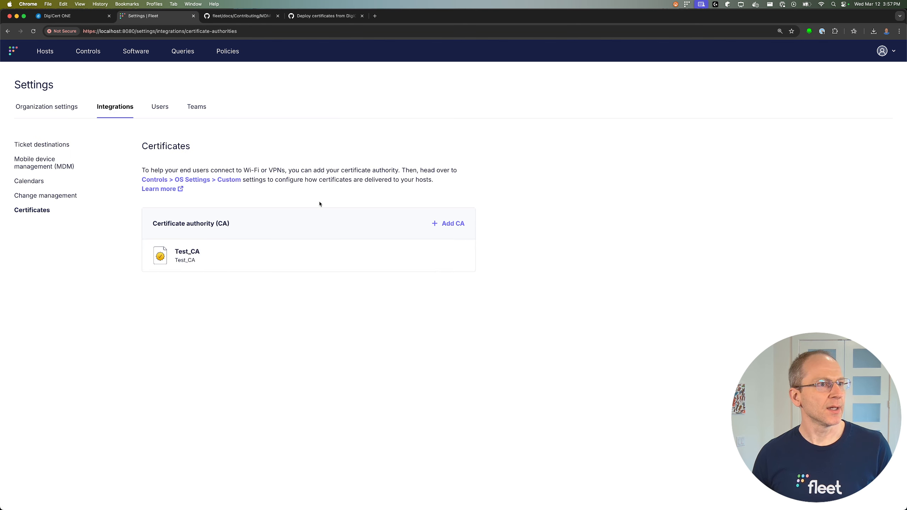
pyautogui.click(454, 223)
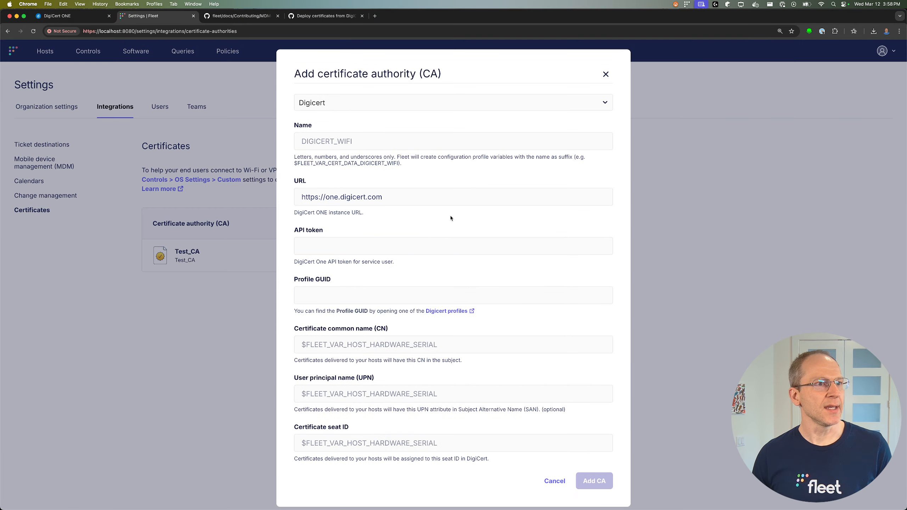
pyautogui.click(370, 139)
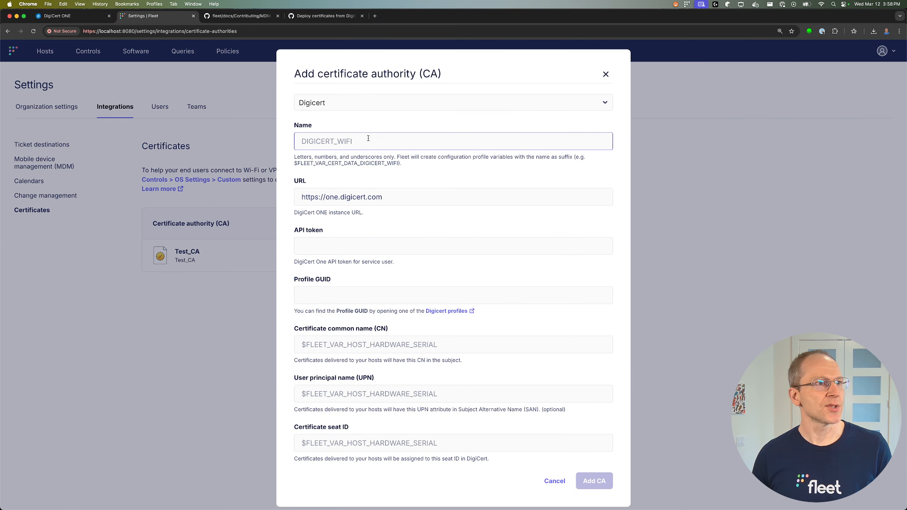
pyautogui.write('DEMO')
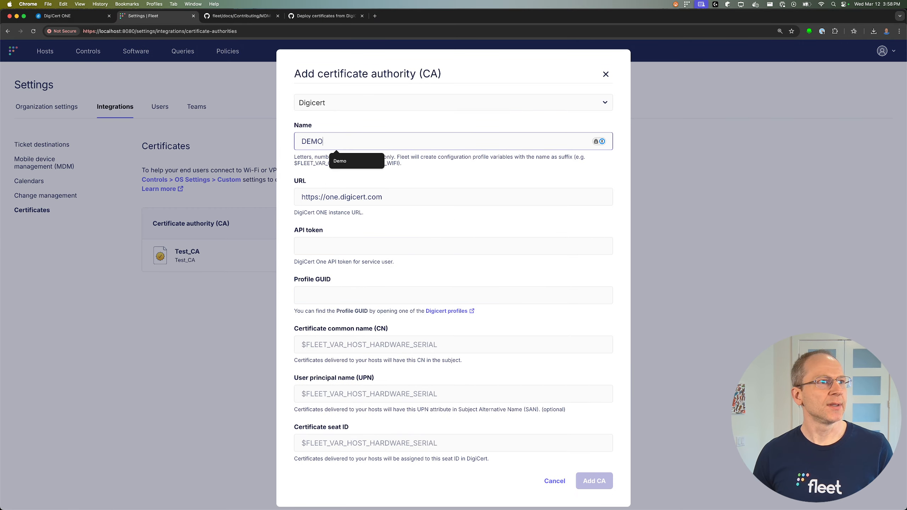
pyautogui.click(327, 197)
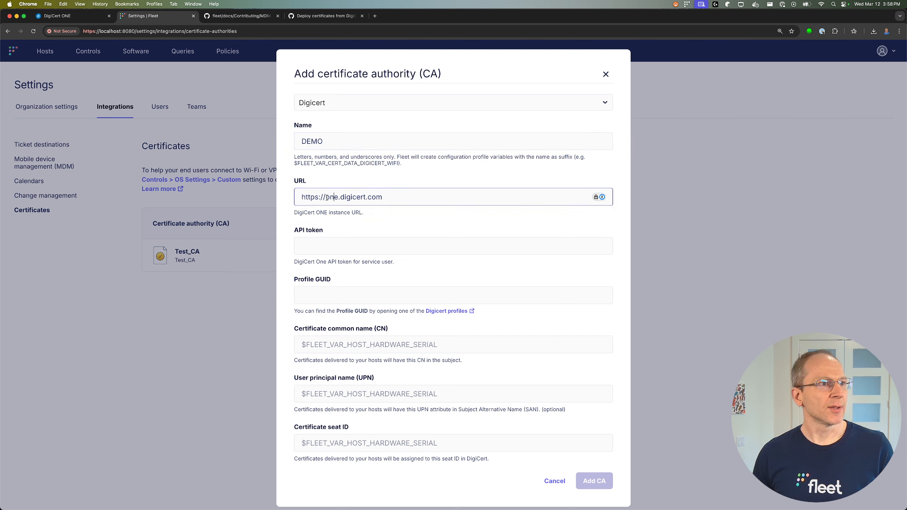
pyautogui.write('demo.')
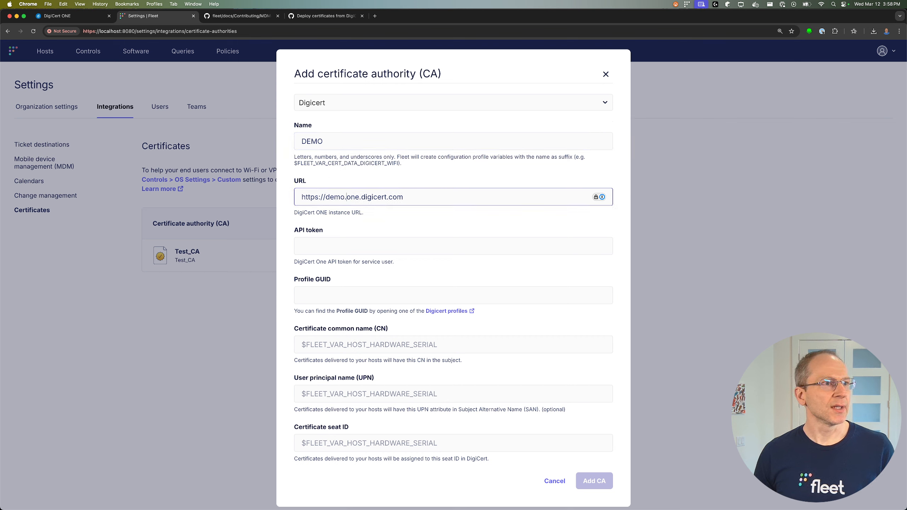
pyautogui.click(339, 247)
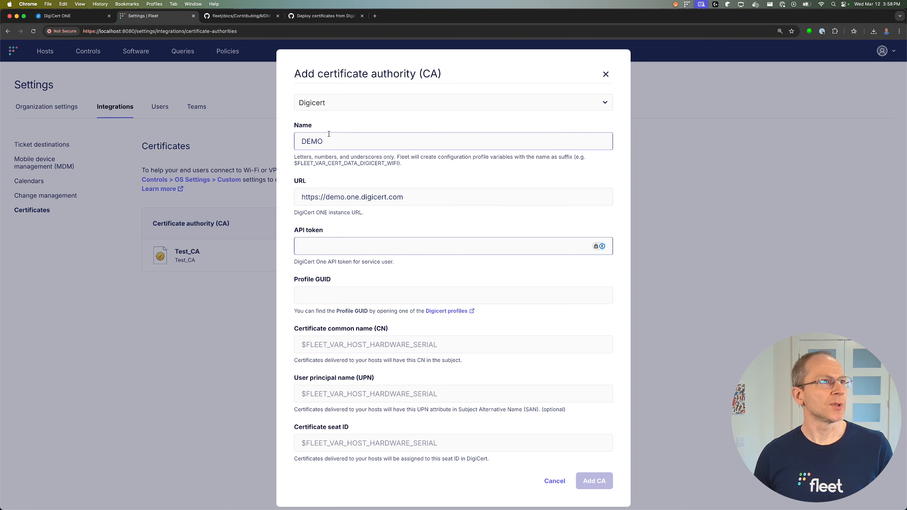
pyautogui.click(62, 16)
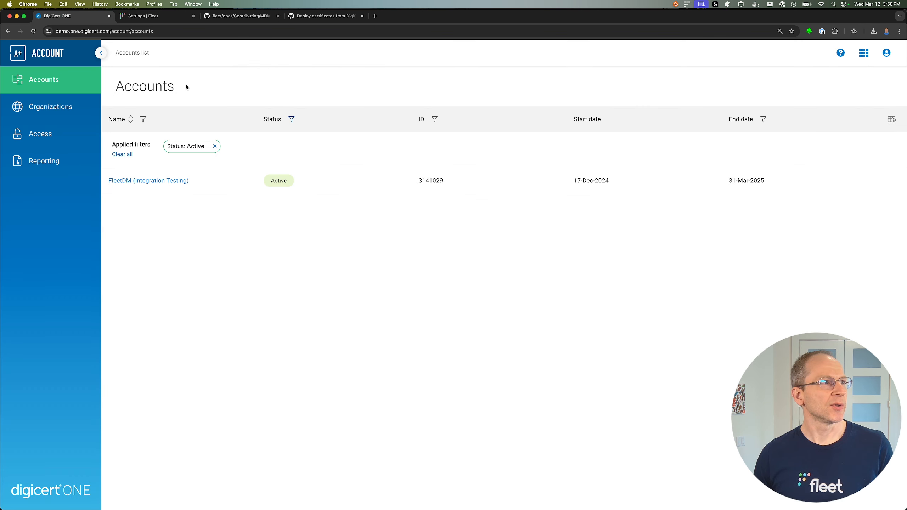
# Open the user's details page from the Users list in DigiCert ONE.
pyautogui.click(40, 133)
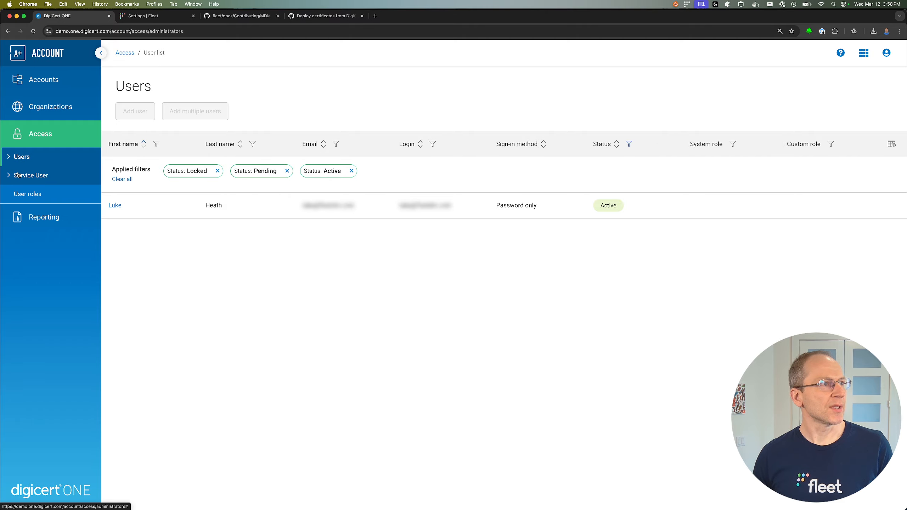
pyautogui.click(115, 206)
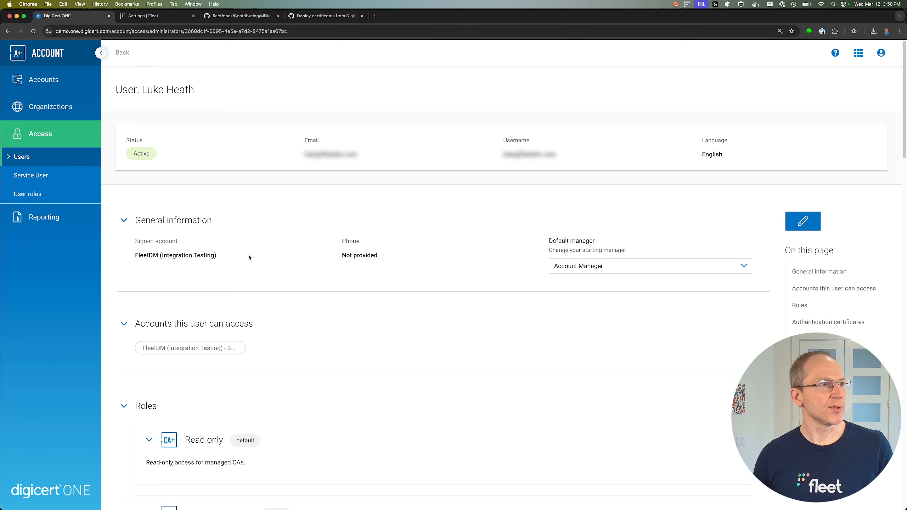
pyautogui.scroll(-20, 248, 258)
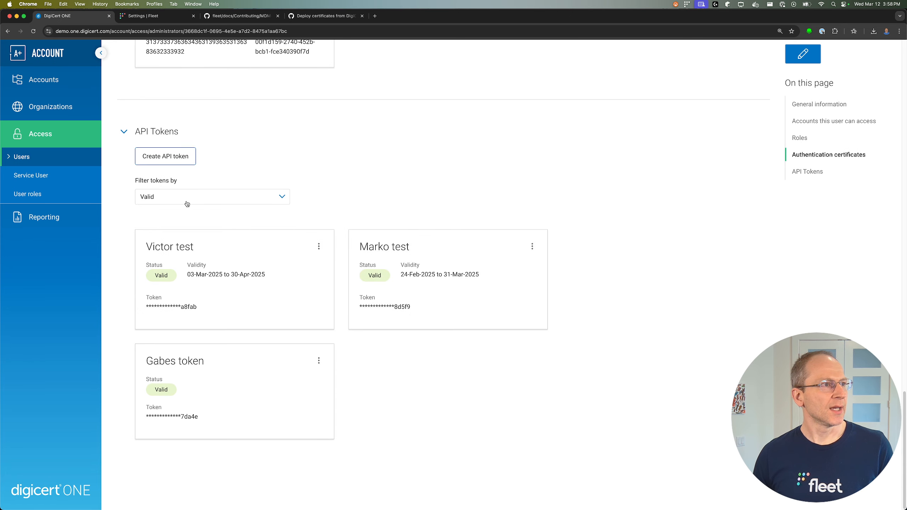
# Create an API token named Demo expiring 13-Mar-2025 and select its one-time value.
pyautogui.click(165, 156)
pyautogui.click(168, 126)
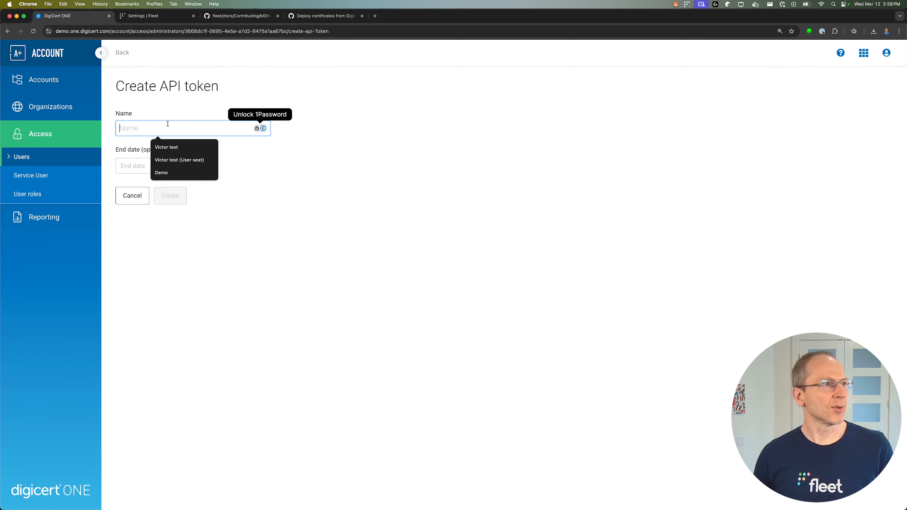
pyautogui.write('Demo')
pyautogui.click(152, 168)
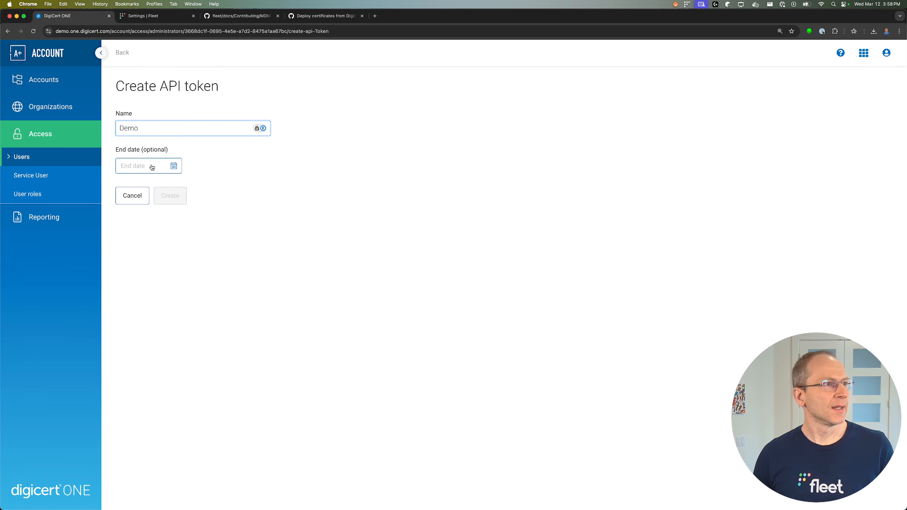
pyautogui.click(192, 243)
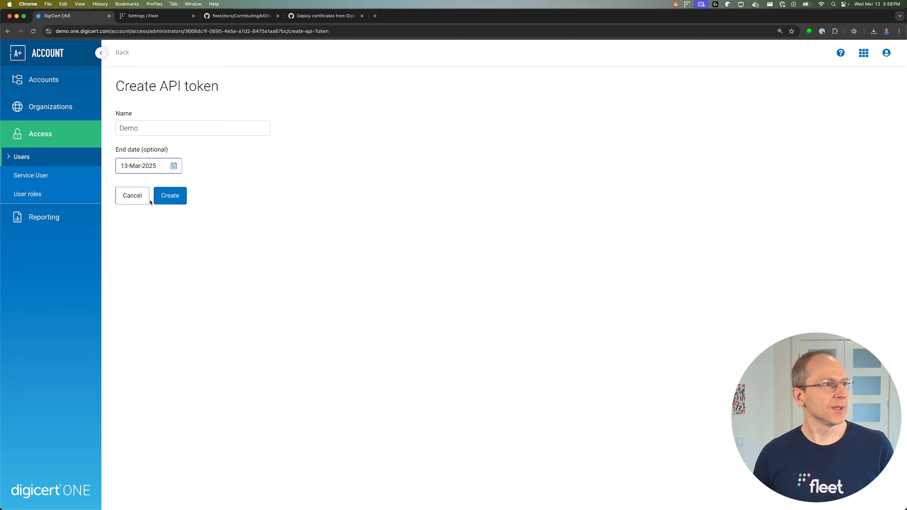
pyautogui.click(168, 196)
pyautogui.doubleClick(184, 155)
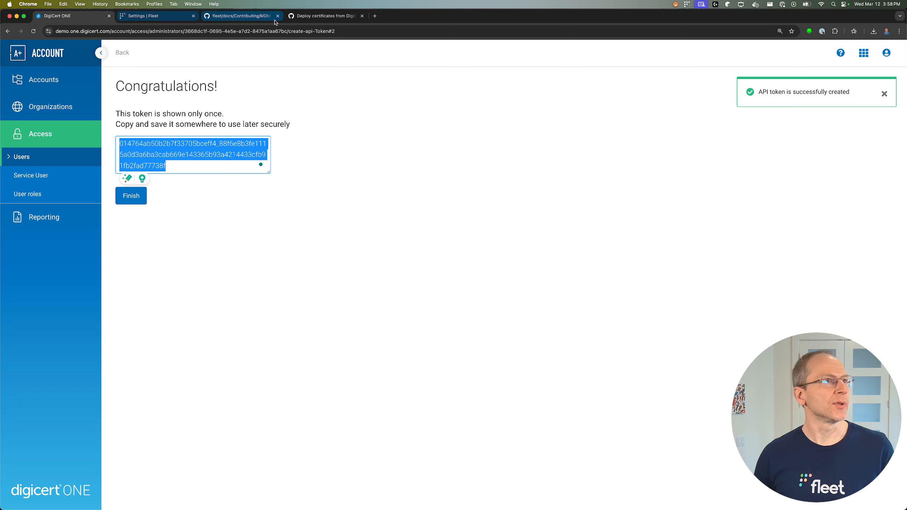
# Paste the API token into Fleet's DEMO CA form, review its fields, then return to DigiCert ONE.
pyautogui.click(169, 20)
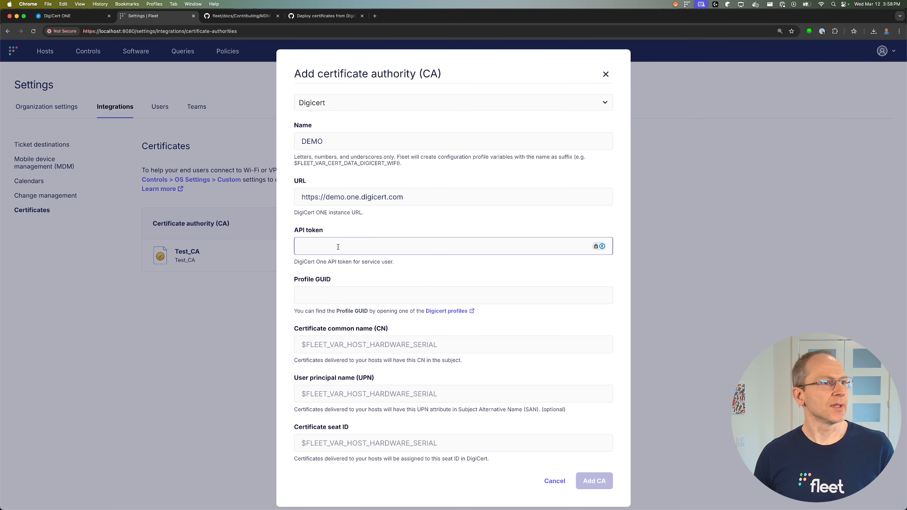
pyautogui.press('super+v')
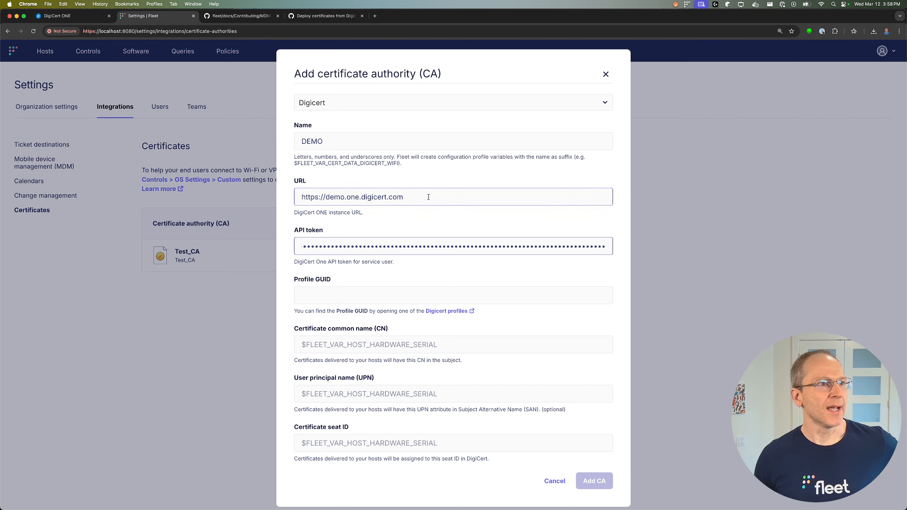
pyautogui.click(349, 140)
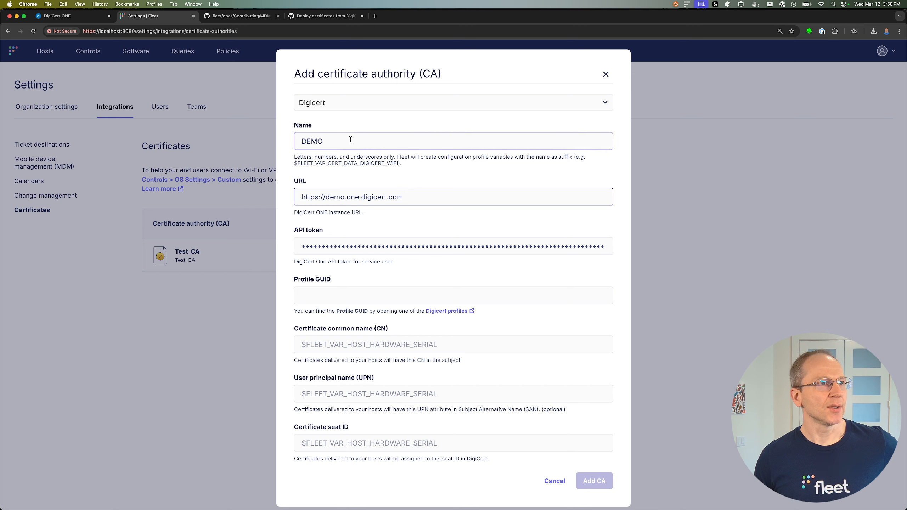
pyautogui.click(430, 195)
pyautogui.click(345, 231)
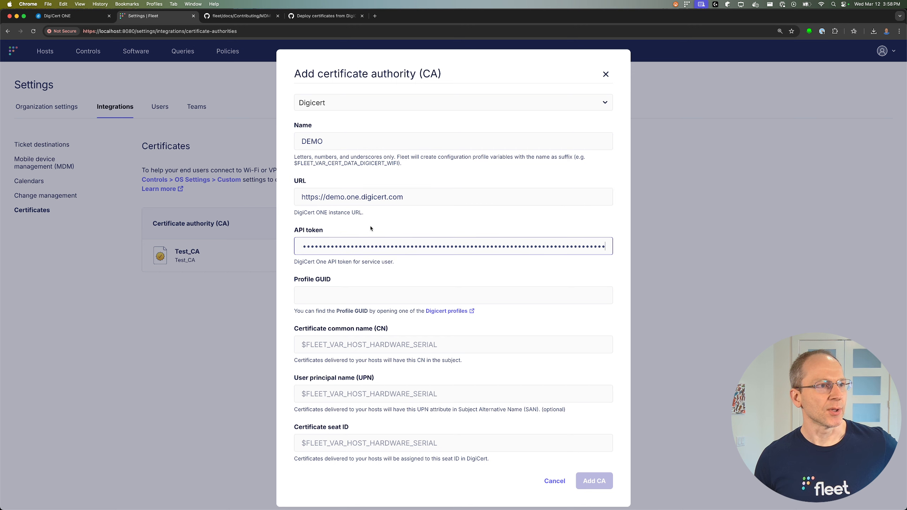
pyautogui.click(332, 293)
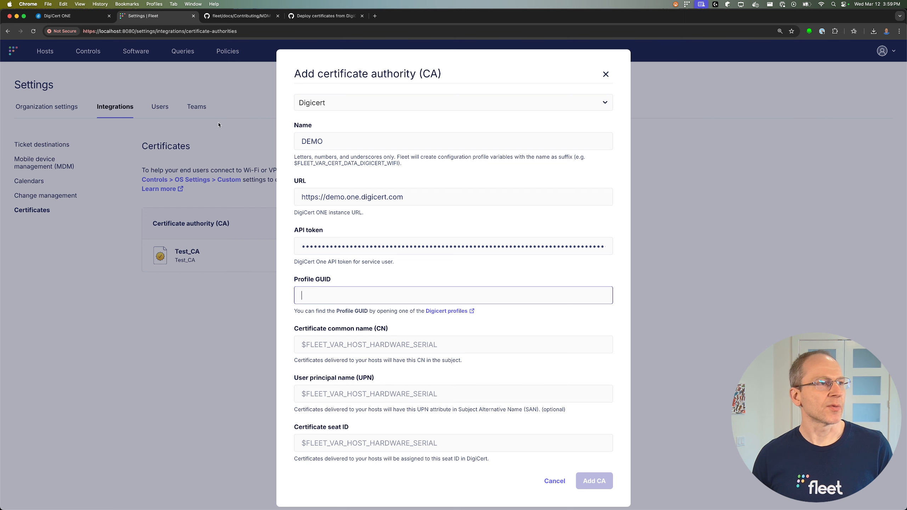
pyautogui.click(82, 19)
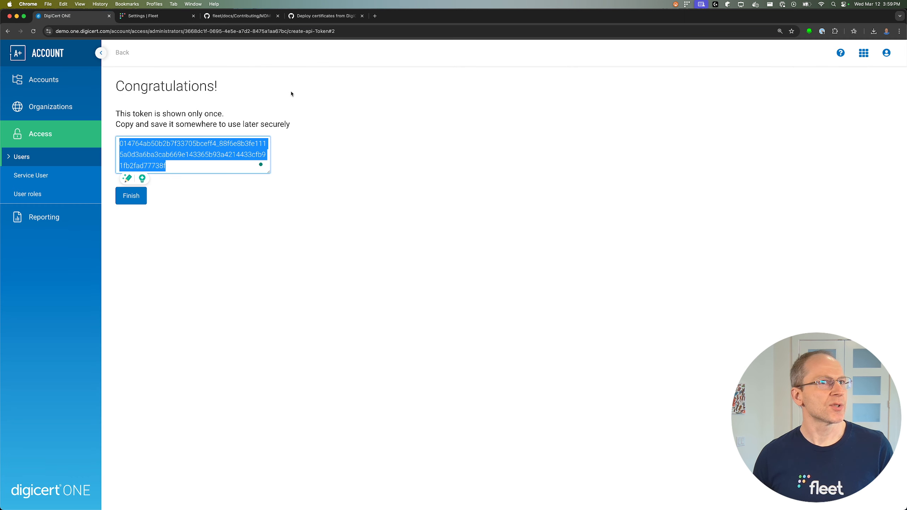
# Open the Certificate profiles list under Policies in Trust Lifecycle manager.
pyautogui.click(865, 58)
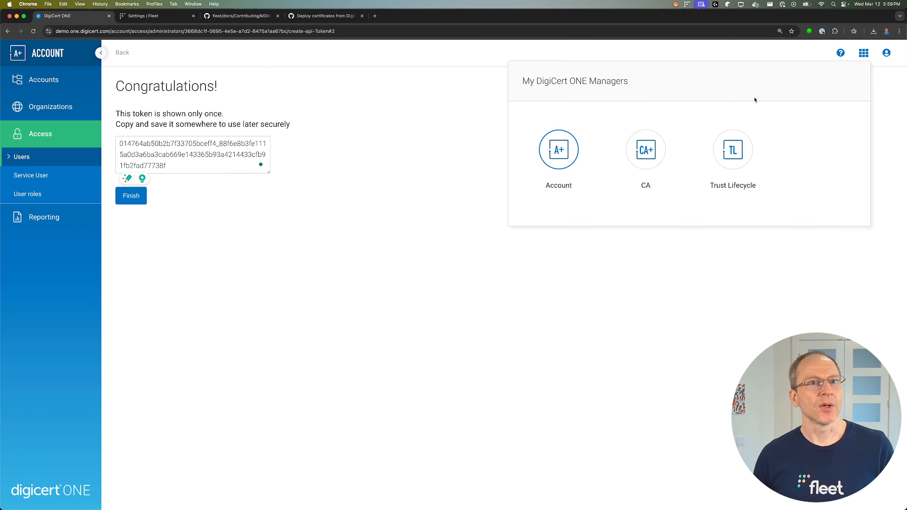
pyautogui.click(731, 158)
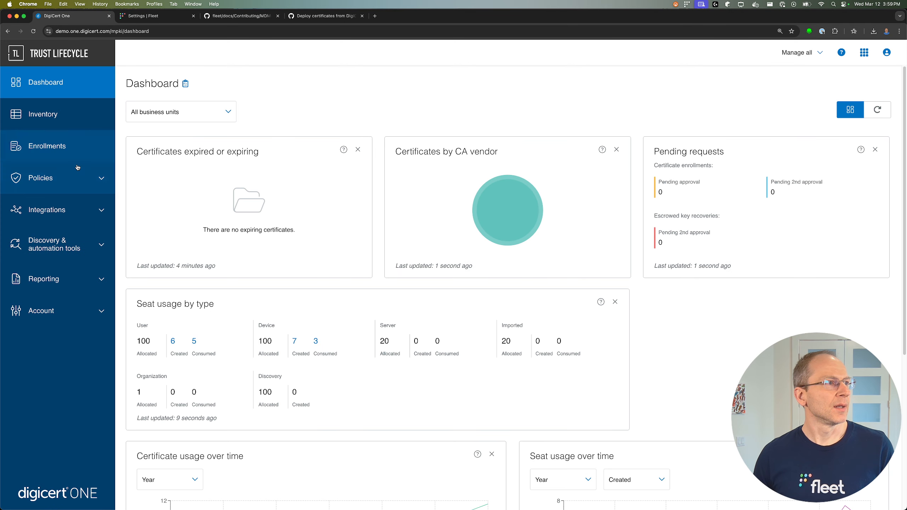
pyautogui.click(50, 178)
pyautogui.click(51, 204)
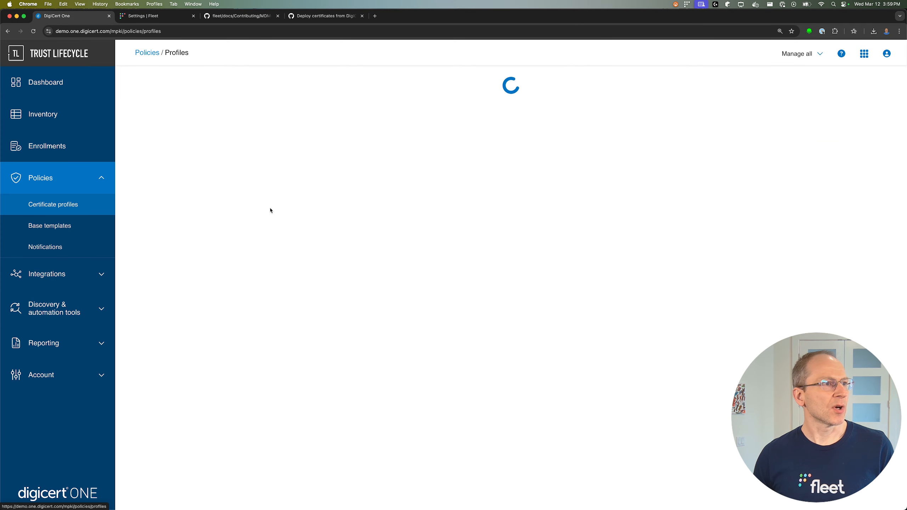
# Start a new certificate profile from the Generic User Certificate template.
pyautogui.click(186, 115)
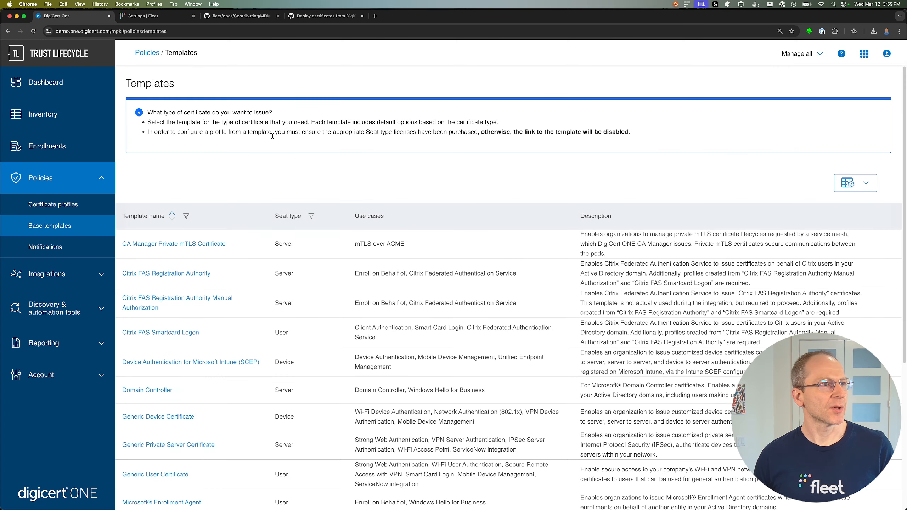
pyautogui.scroll(-3, 256, 202)
pyautogui.scroll(-3, 255, 202)
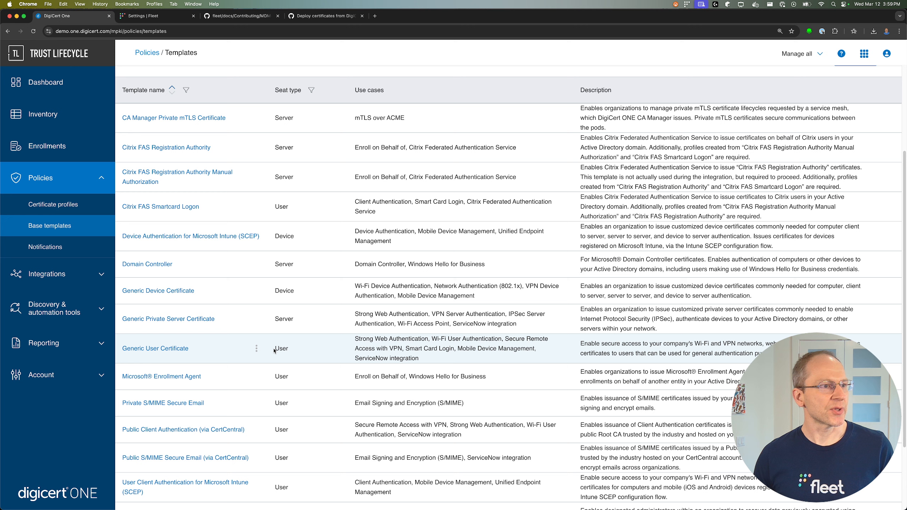
pyautogui.doubleClick(284, 349)
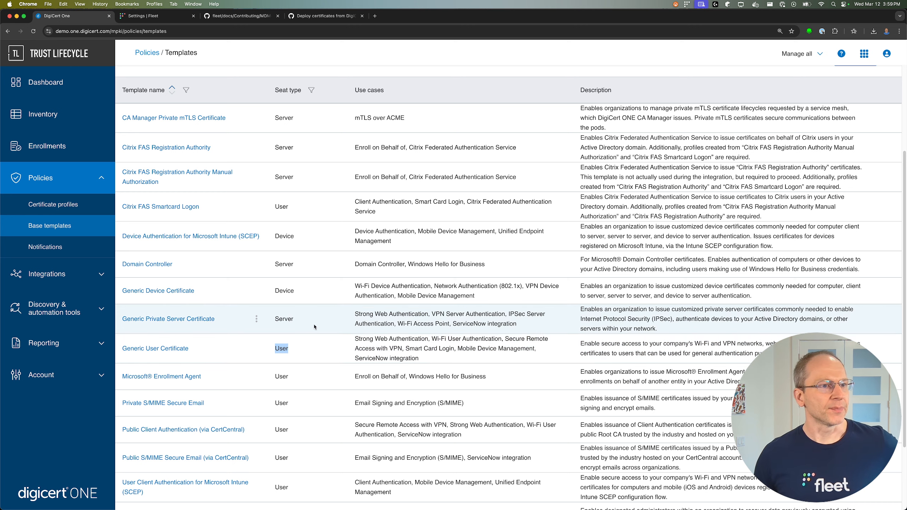
pyautogui.click(167, 351)
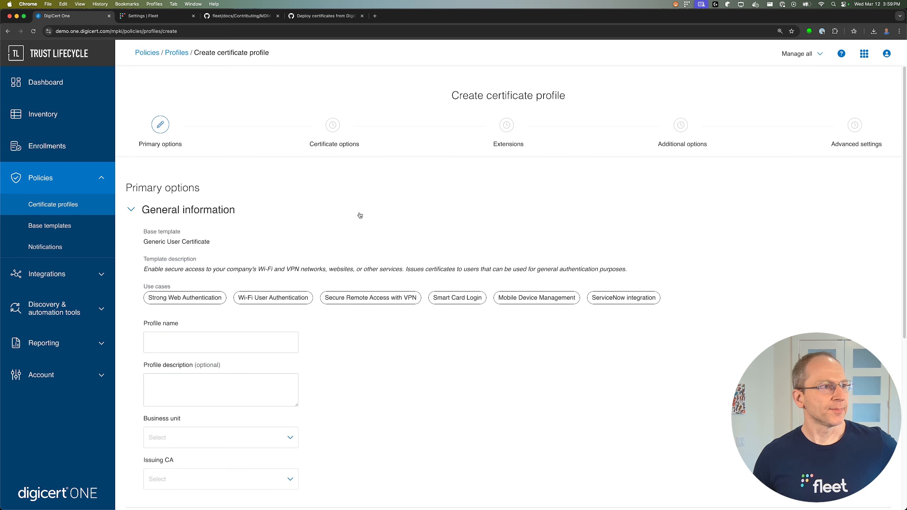
# Name the profile Demo, with Default Business Unit and issuing CA FleetDM Integration Testing ECDSA ICA.
pyautogui.scroll(-5, 289, 210)
pyautogui.click(231, 188)
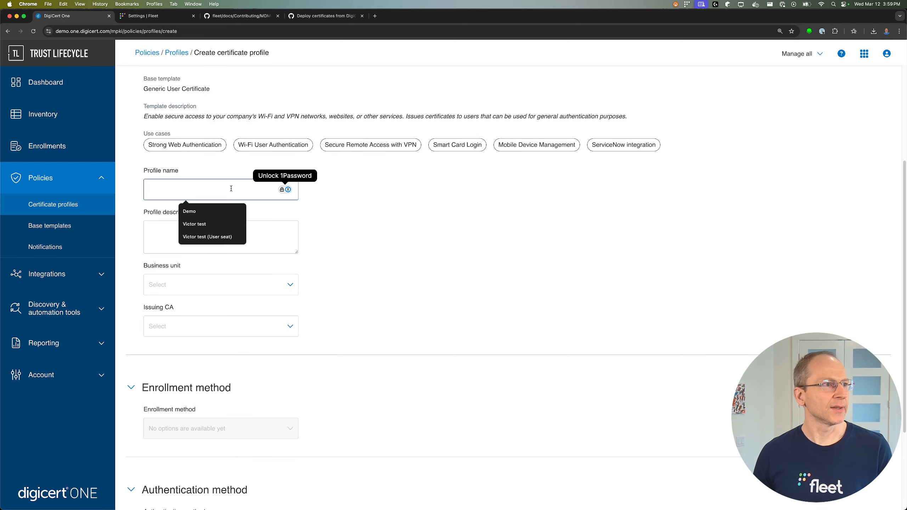
pyautogui.write('Demo')
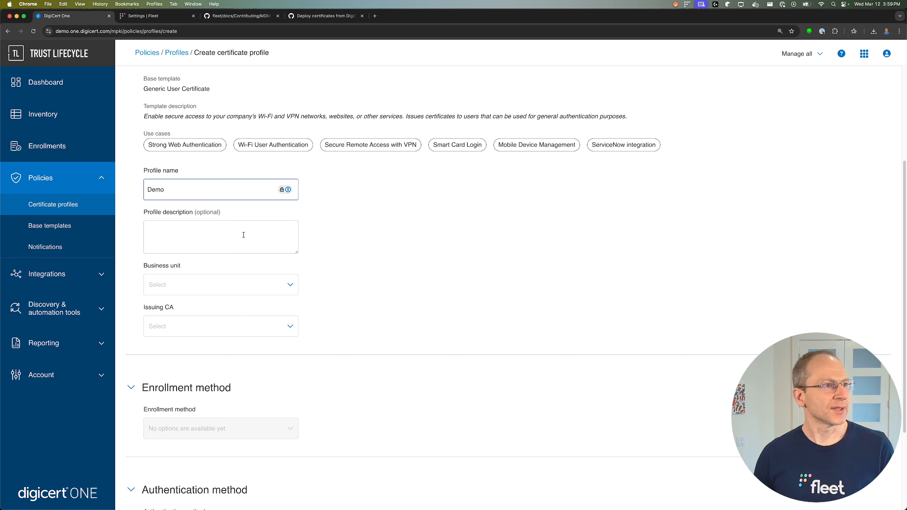
pyautogui.click(212, 286)
pyautogui.click(199, 306)
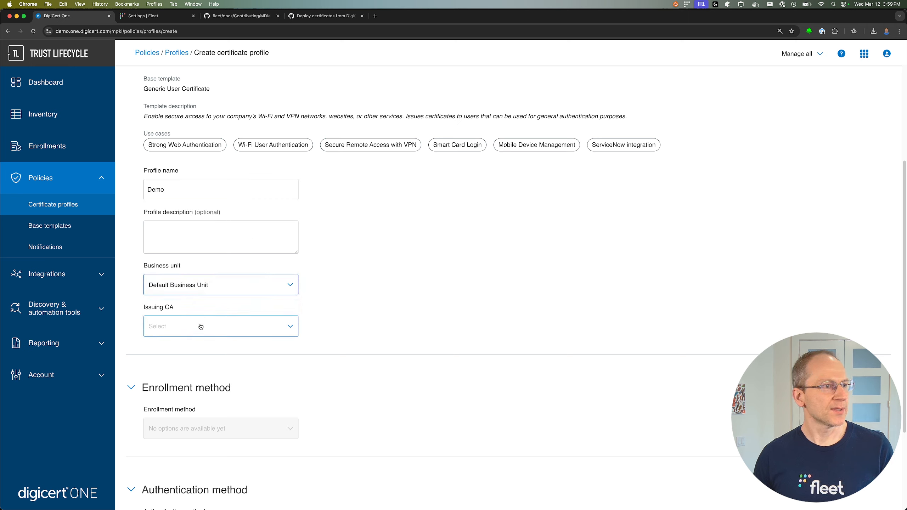
pyautogui.click(195, 327)
pyautogui.click(189, 348)
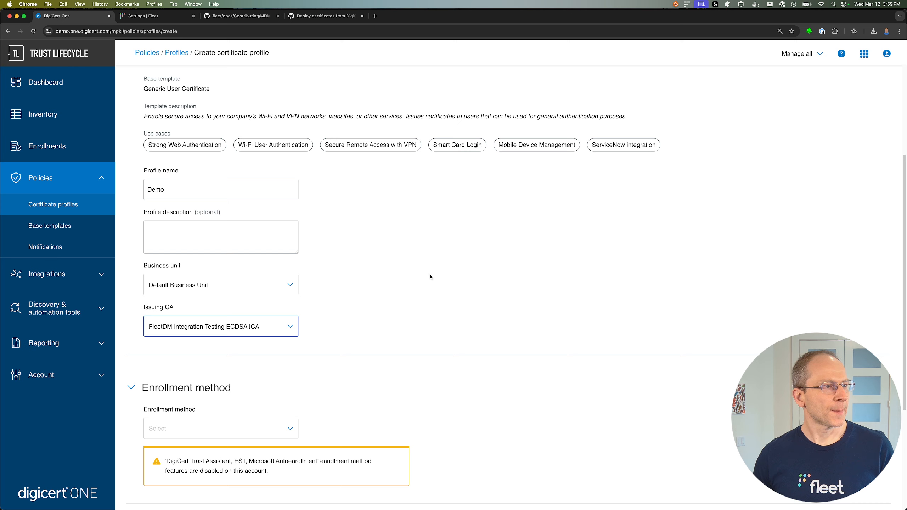
# Set enrollment method to REST API and authentication to 3rd Party app.
pyautogui.scroll(-5, 420, 282)
pyautogui.click(246, 252)
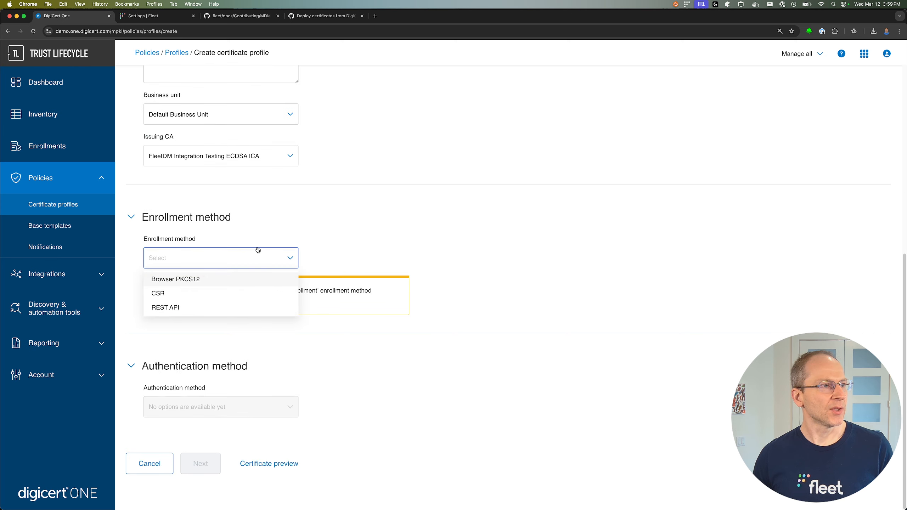
pyautogui.click(161, 308)
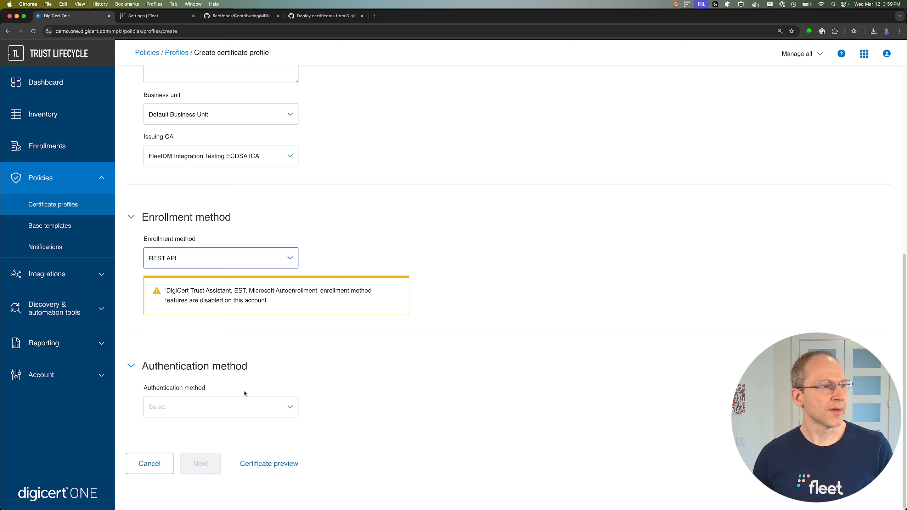
pyautogui.click(234, 407)
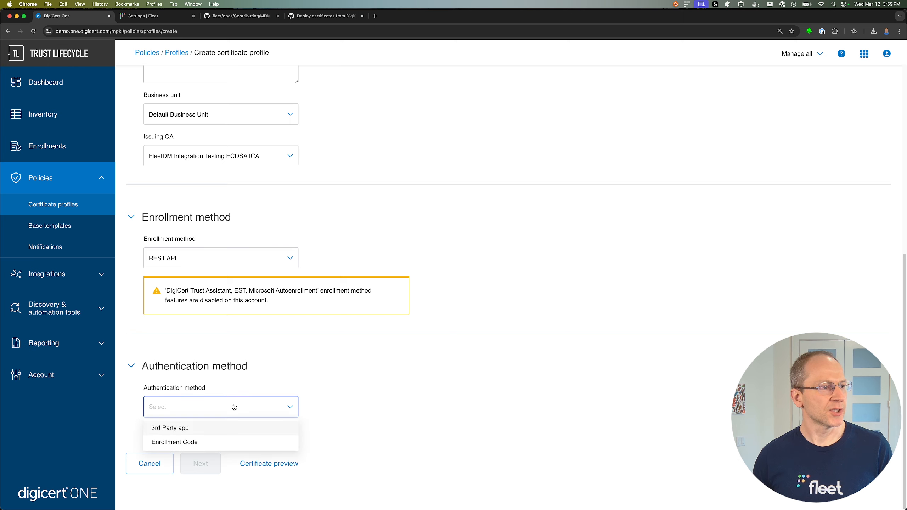
pyautogui.click(175, 429)
# Add an Other name (UPN) SAN field beside Common name in the Demo profile's subject fields.
pyautogui.click(201, 463)
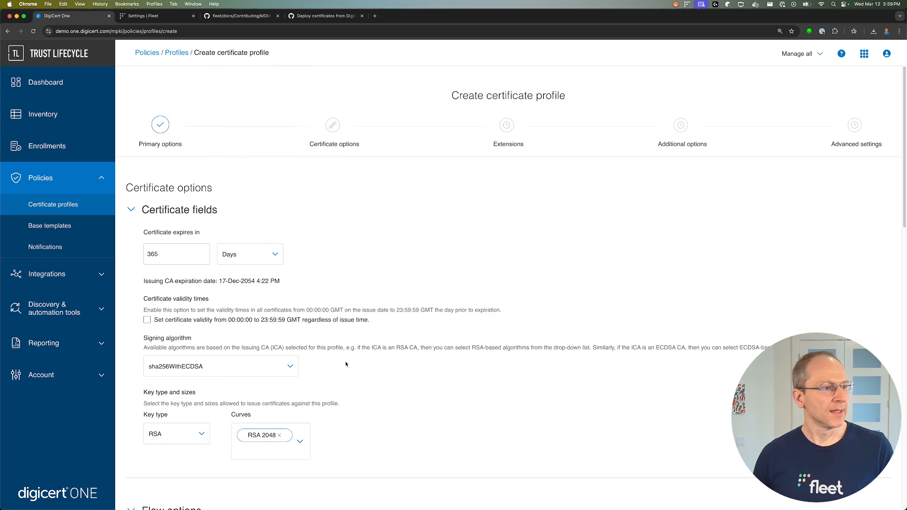
pyautogui.scroll(-3, 332, 232)
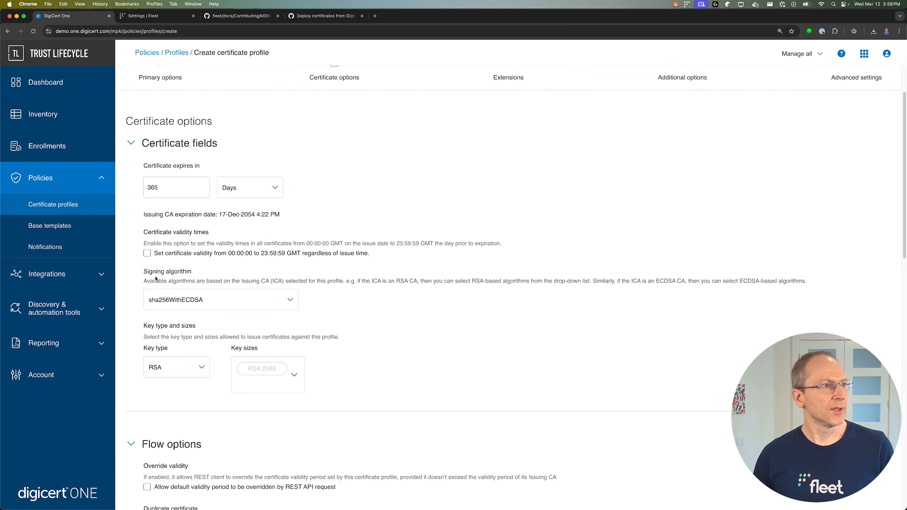
pyautogui.scroll(-20, 156, 278)
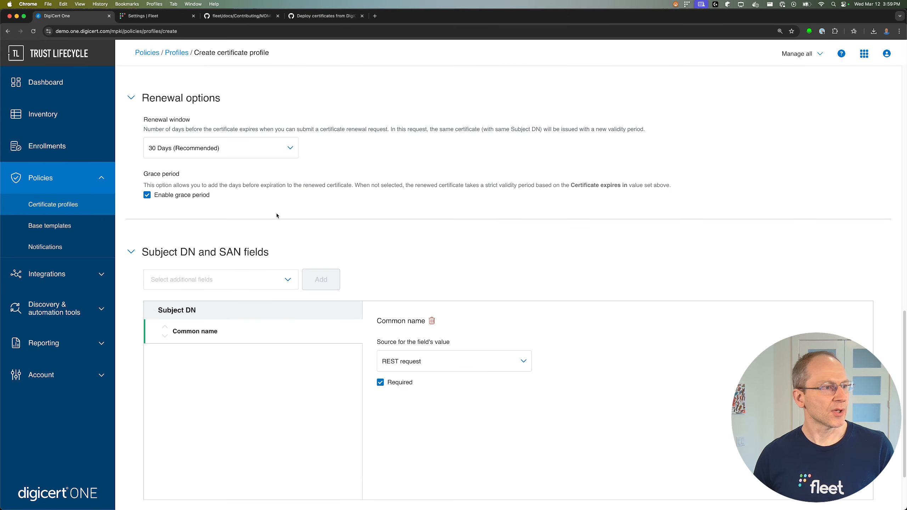
pyautogui.scroll(-4, 276, 215)
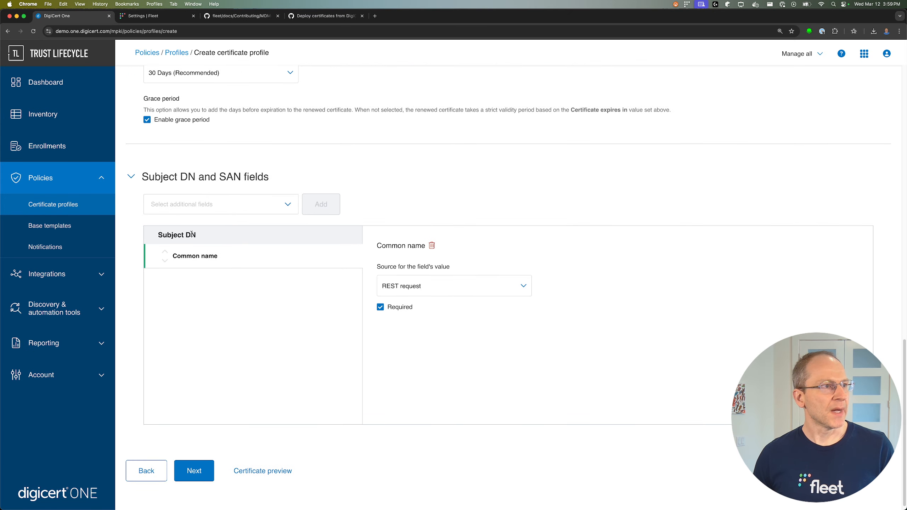
pyautogui.click(285, 204)
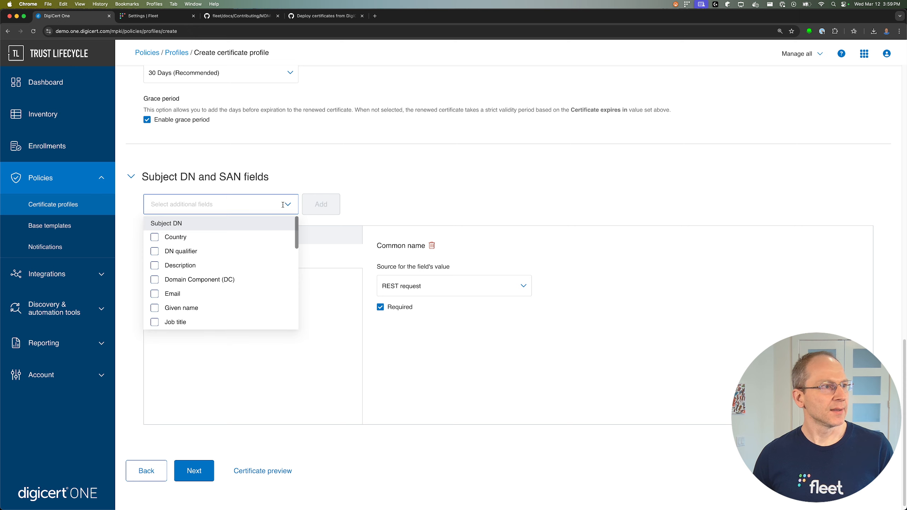
pyautogui.scroll(-8, 246, 258)
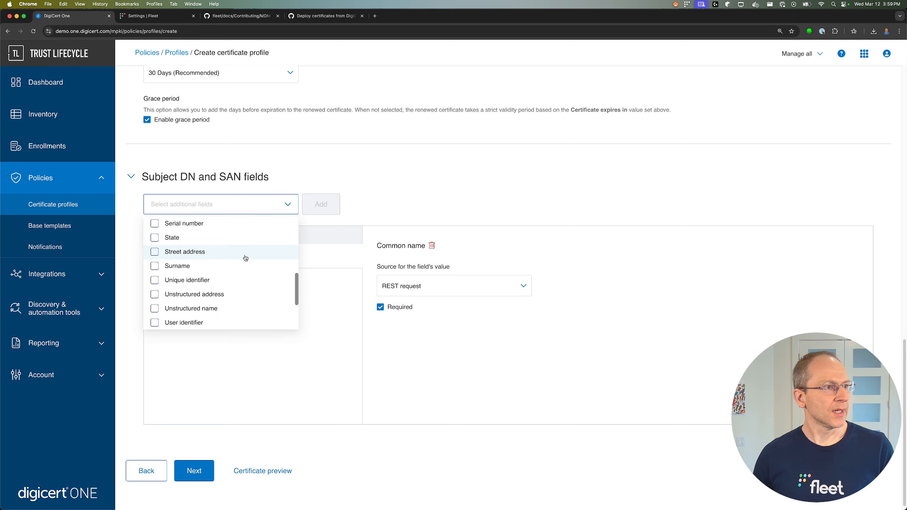
pyautogui.scroll(-3, 245, 258)
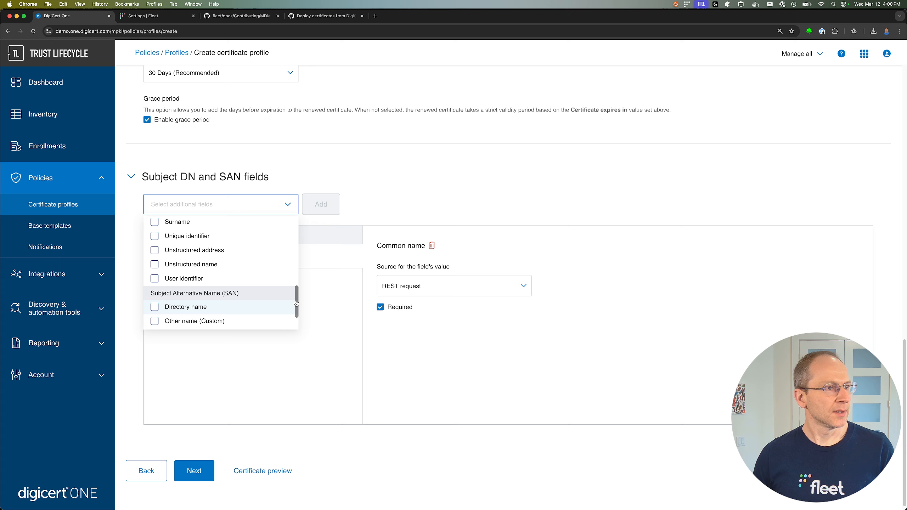
pyautogui.scroll(-3, 297, 305)
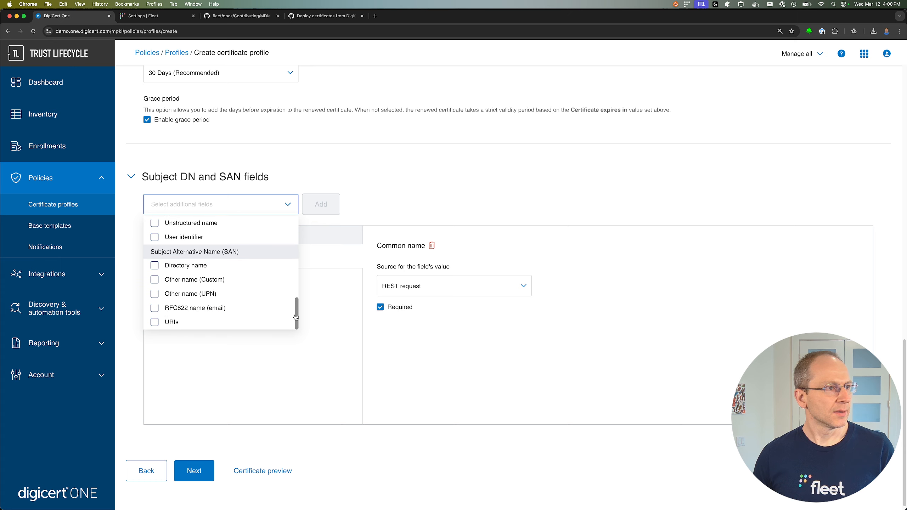
pyautogui.click(154, 294)
pyautogui.click(337, 322)
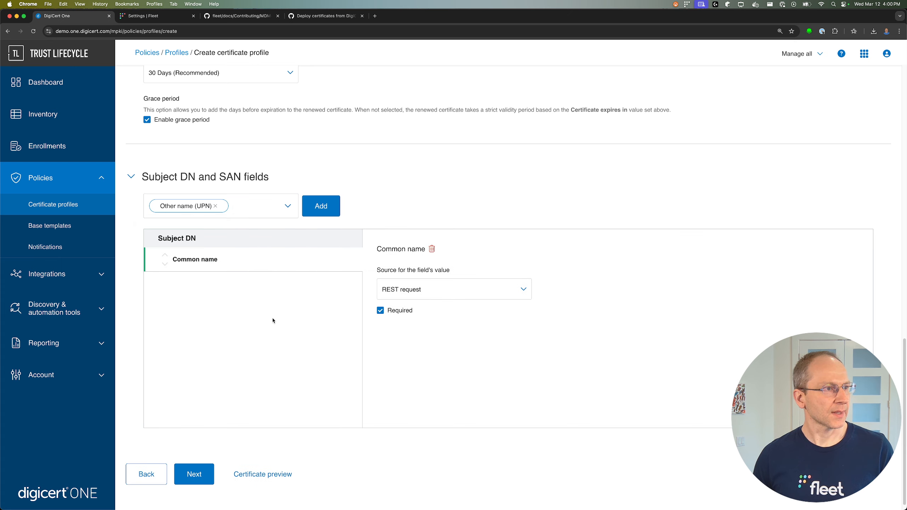
pyautogui.click(318, 206)
pyautogui.click(220, 299)
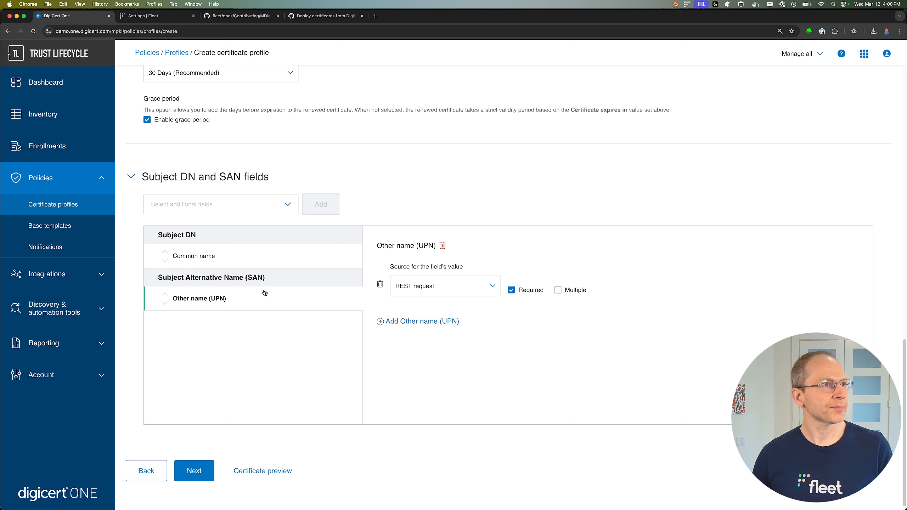
# Advance past Certificate options, Extensions and Additional options, keeping their default values.
pyautogui.click(194, 470)
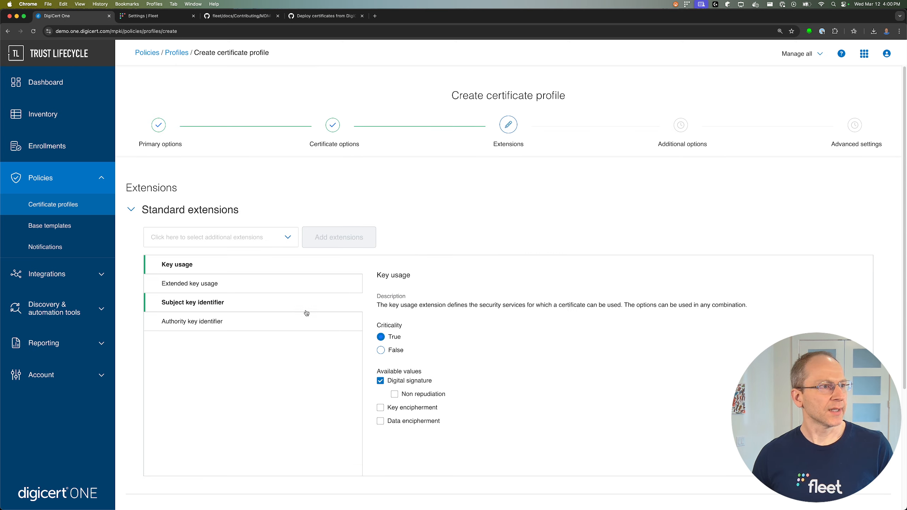
pyautogui.scroll(-5, 298, 303)
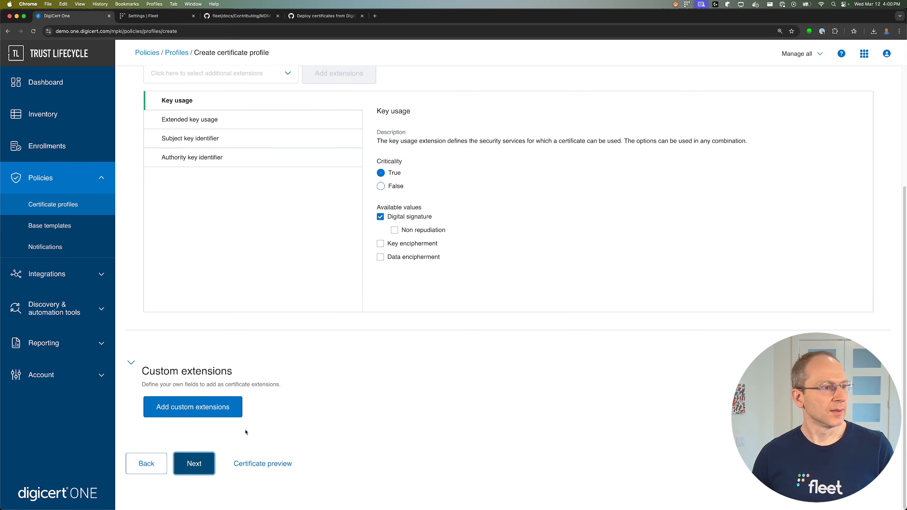
pyautogui.click(202, 465)
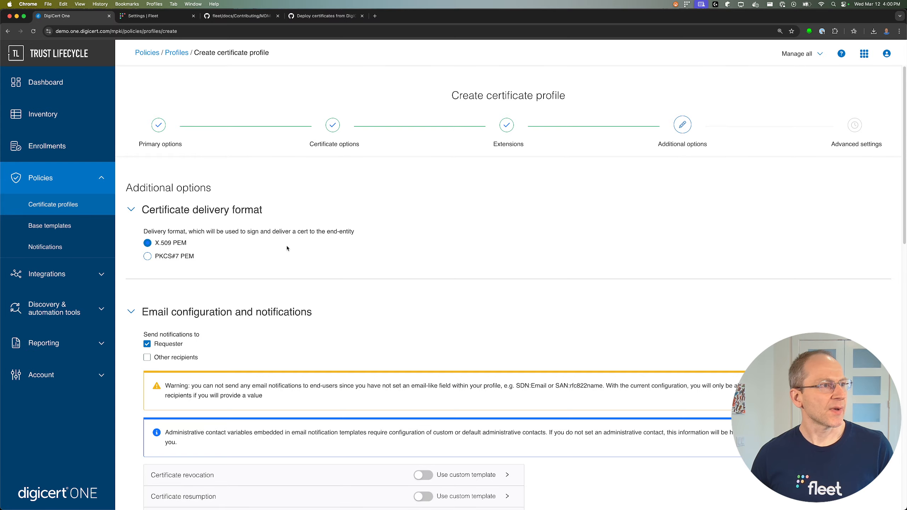
pyautogui.scroll(-10, 289, 243)
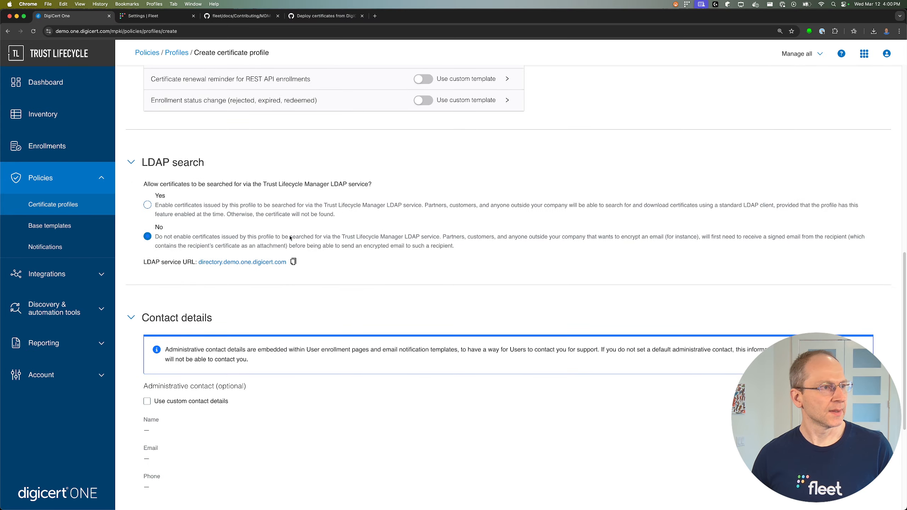
pyautogui.scroll(-5, 290, 238)
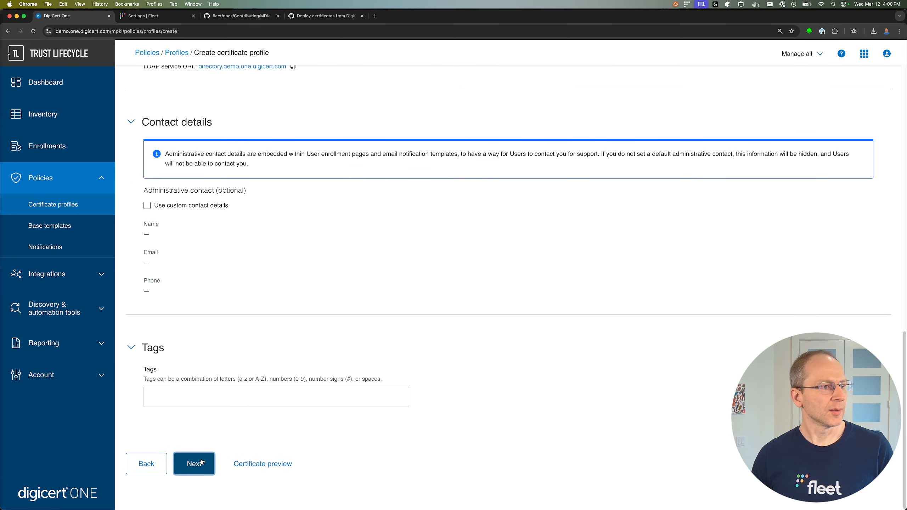
pyautogui.click(202, 462)
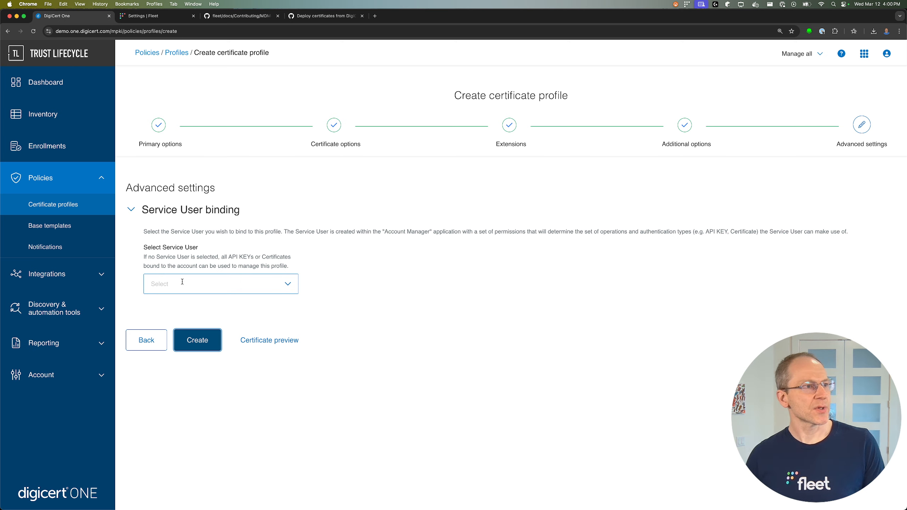
# Create the Demo certificate profile and copy its GUID for Fleet.
pyautogui.click(197, 340)
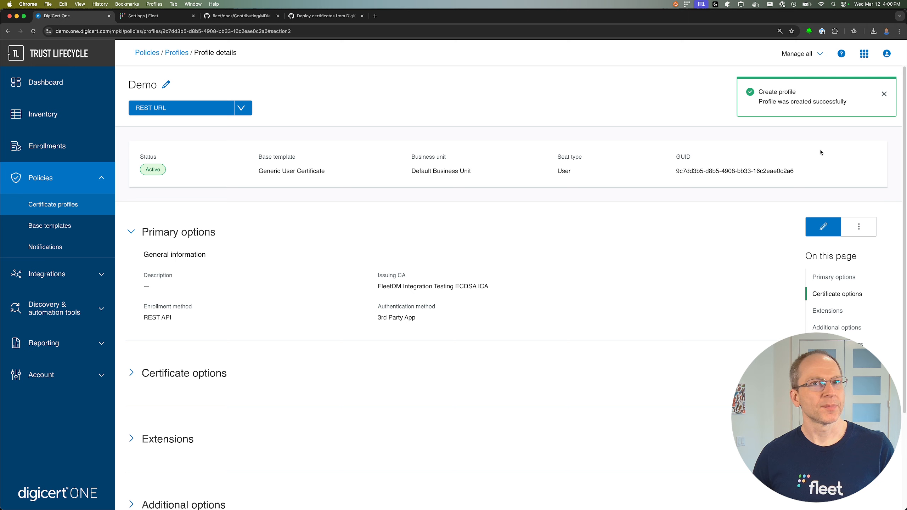
pyautogui.click(885, 95)
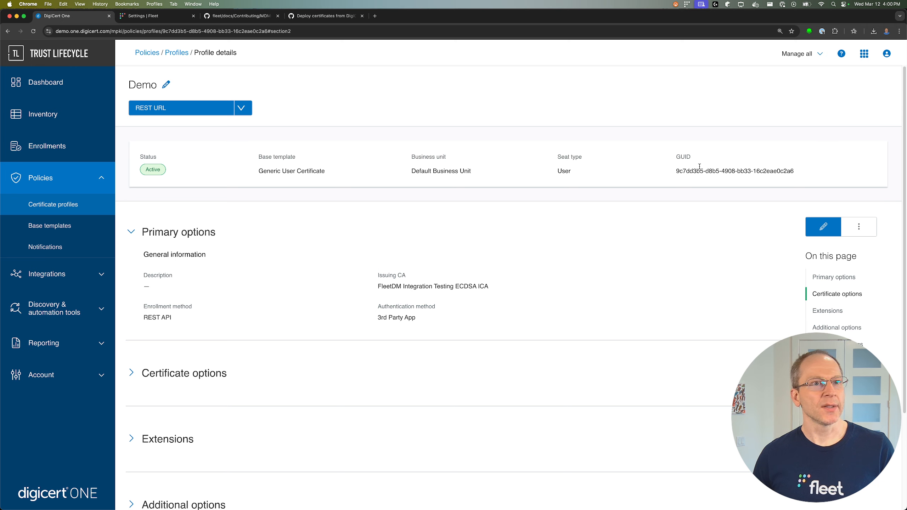
pyautogui.moveTo(671, 172); pyautogui.dragTo(804, 174)
pyautogui.press('super+c')
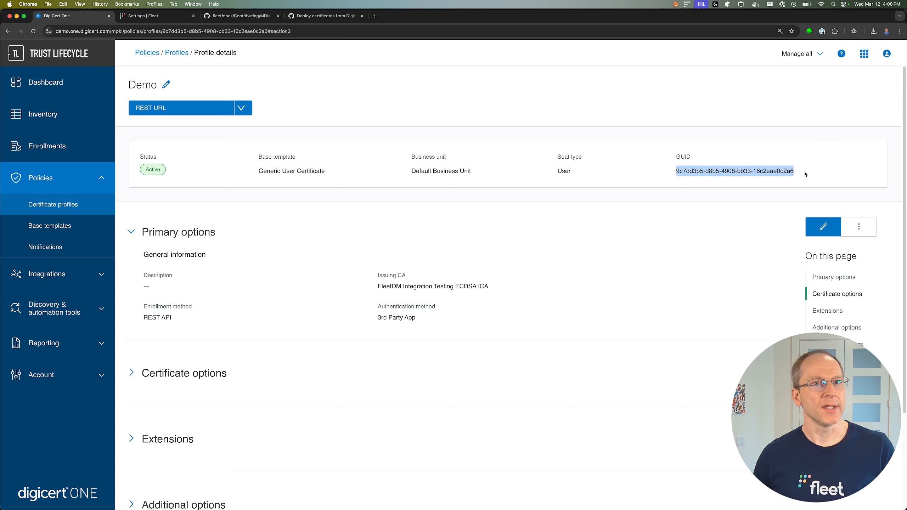
pyautogui.click(157, 16)
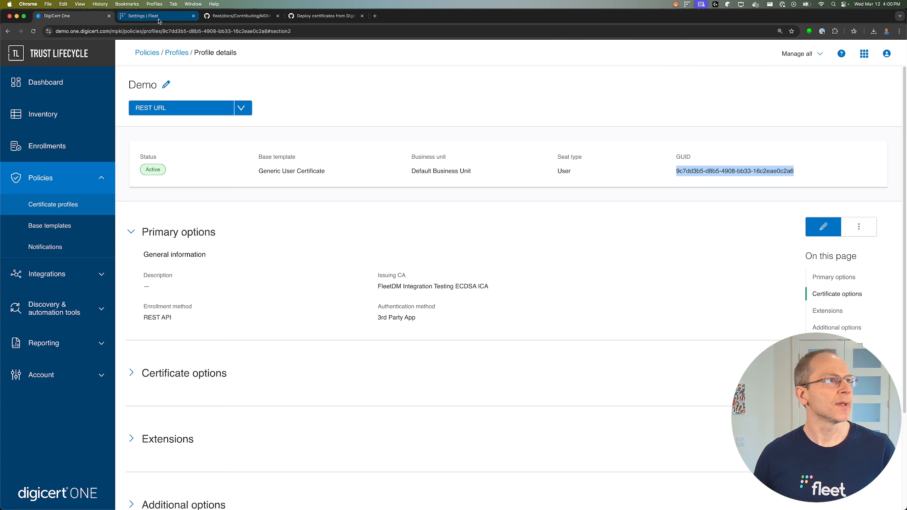
pyautogui.press('super+v')
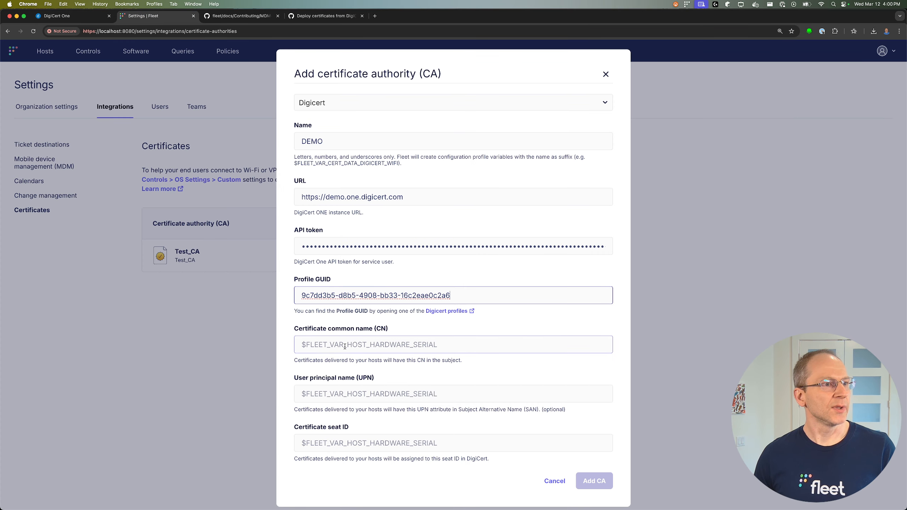
pyautogui.click(305, 346)
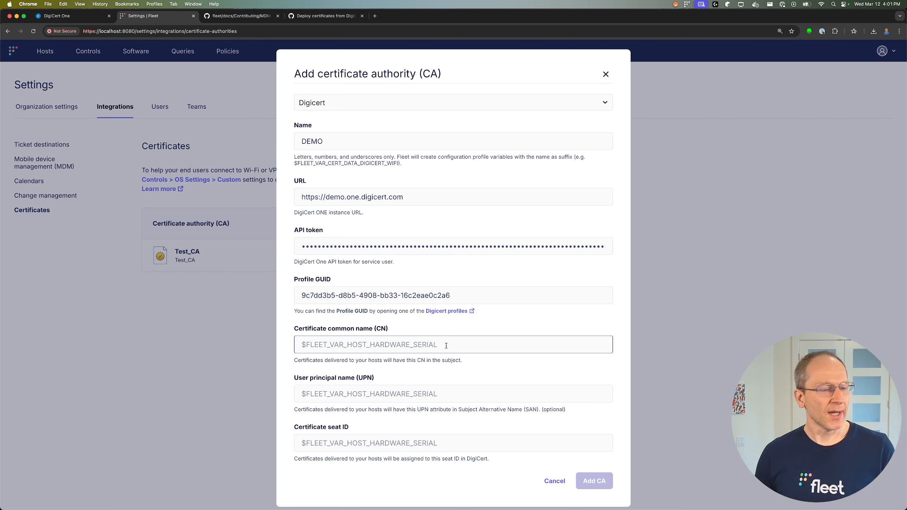
pyautogui.write('$FLEET_')
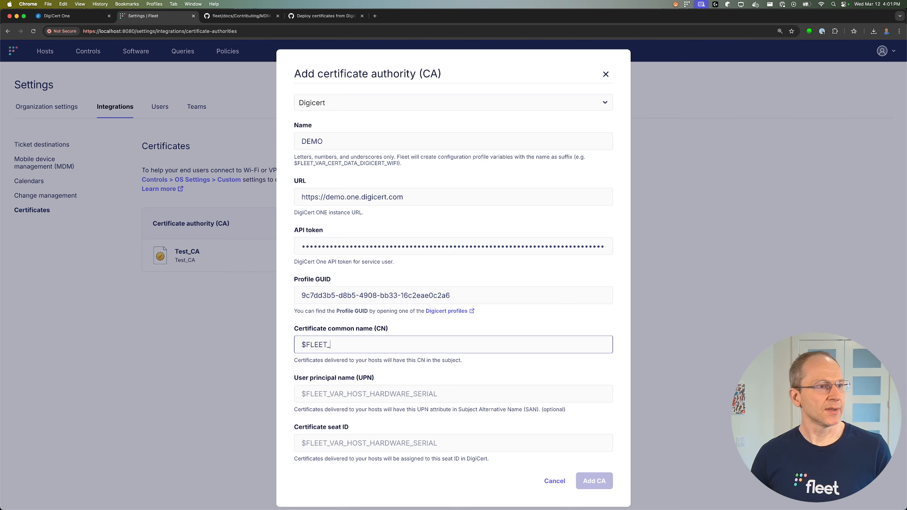
pyautogui.write('VAR_HOST_')
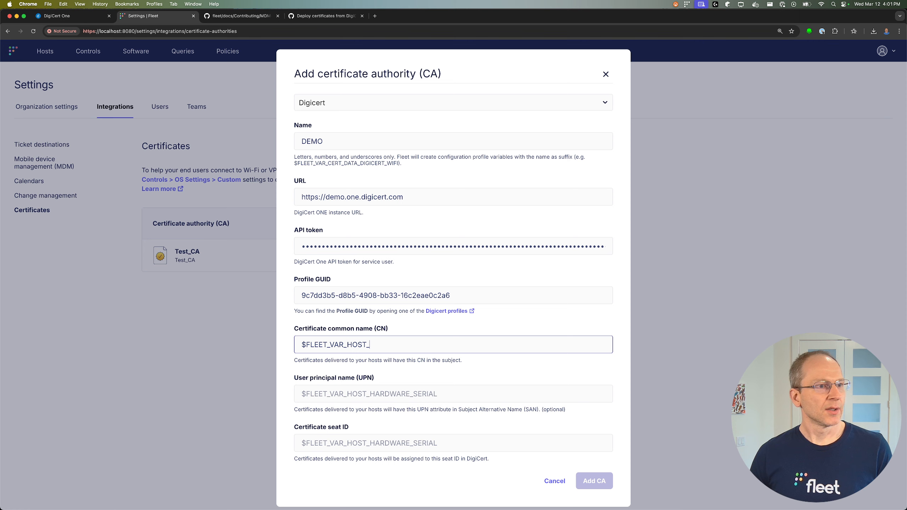
pyautogui.write('HARDWARE_')
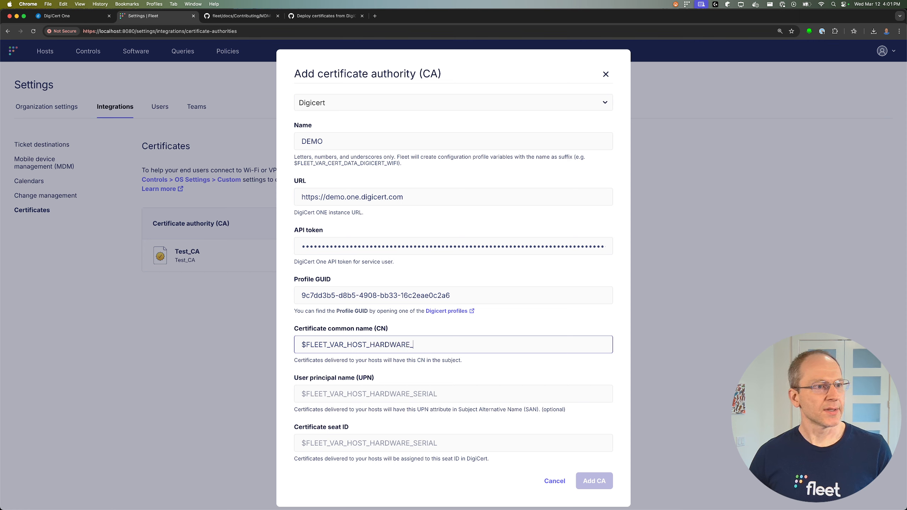
pyautogui.write('SERIAL@cn')
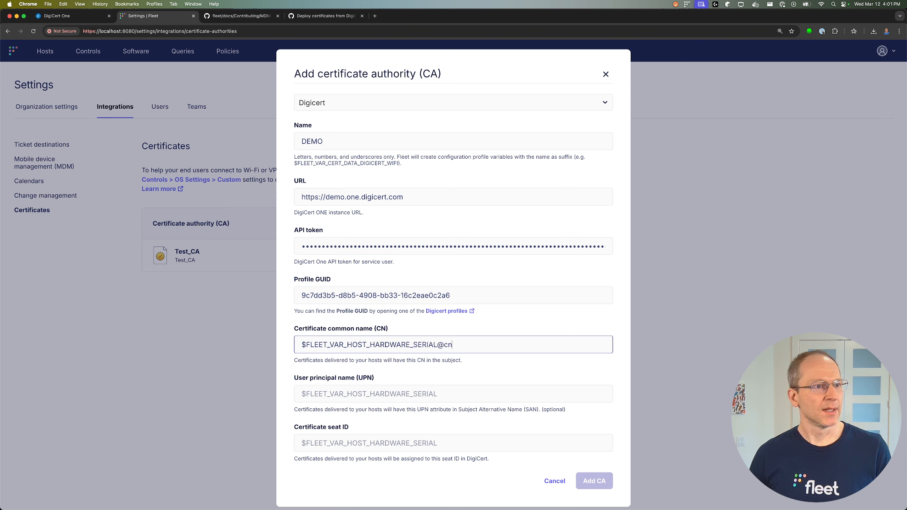
pyautogui.write('.com')
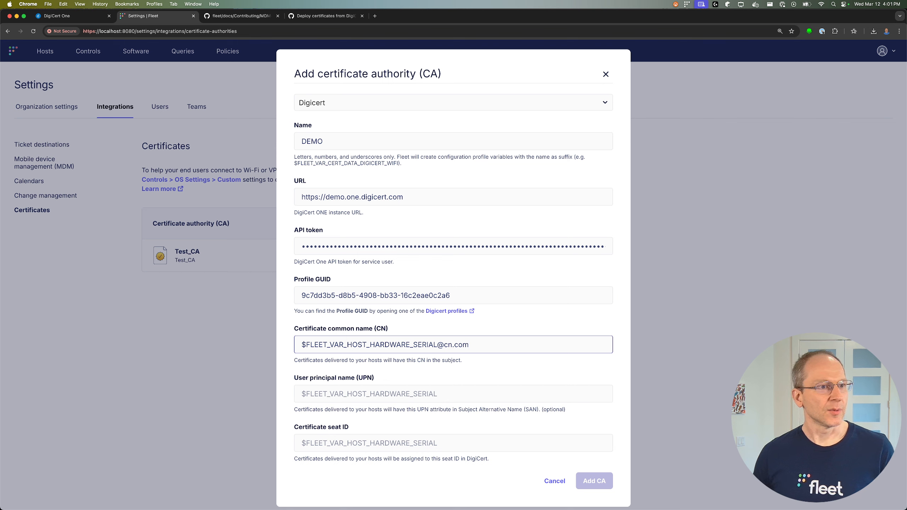
pyautogui.moveTo(442, 345); pyautogui.dragTo(485, 345)
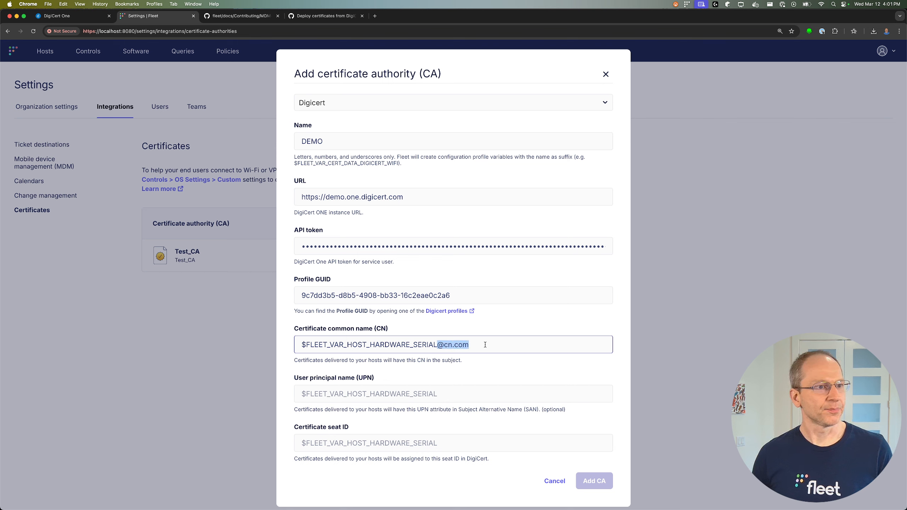
pyautogui.click(484, 344)
pyautogui.click(344, 393)
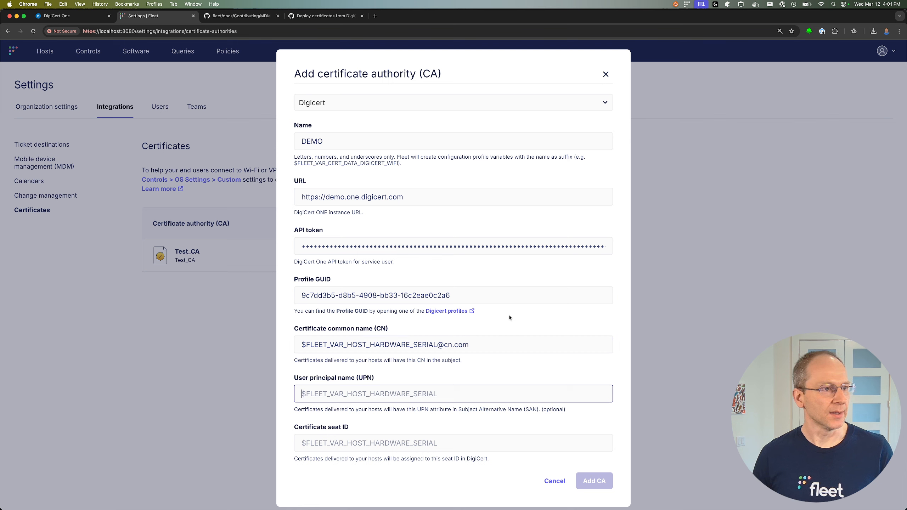
pyautogui.write('$')
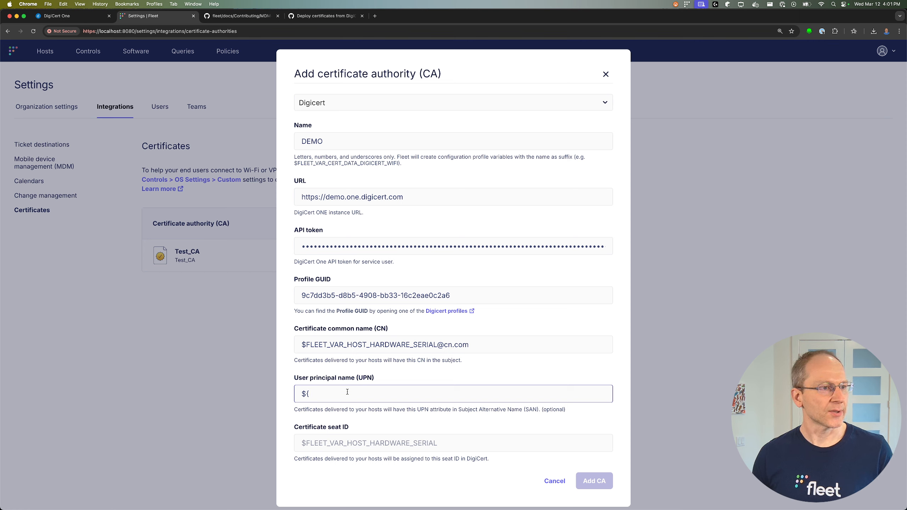
pyautogui.write('{FLA')
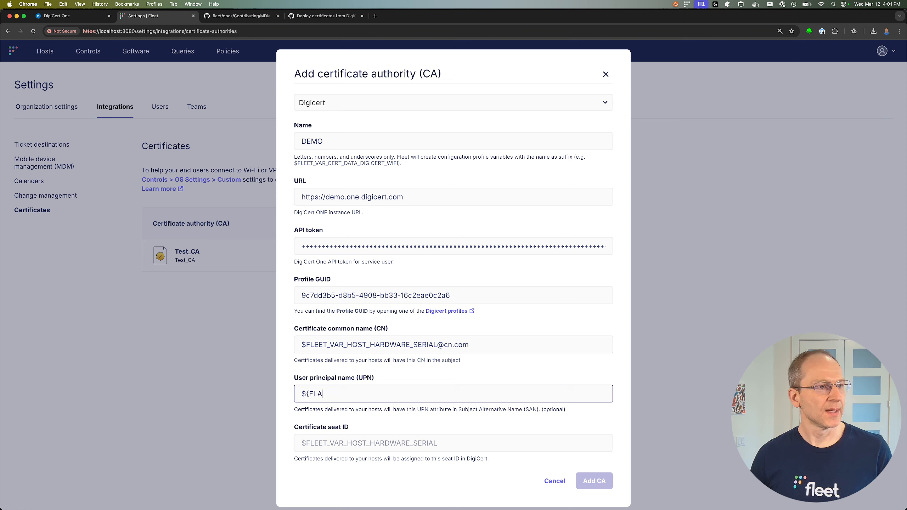
pyautogui.press('BackSpace')
pyautogui.write('EET_VAR')
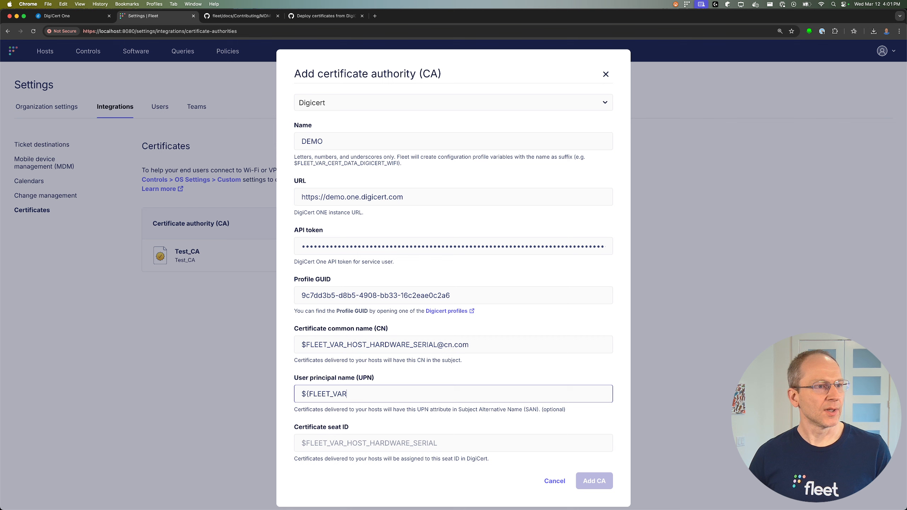
pyautogui.write('_HOST_HARDWA')
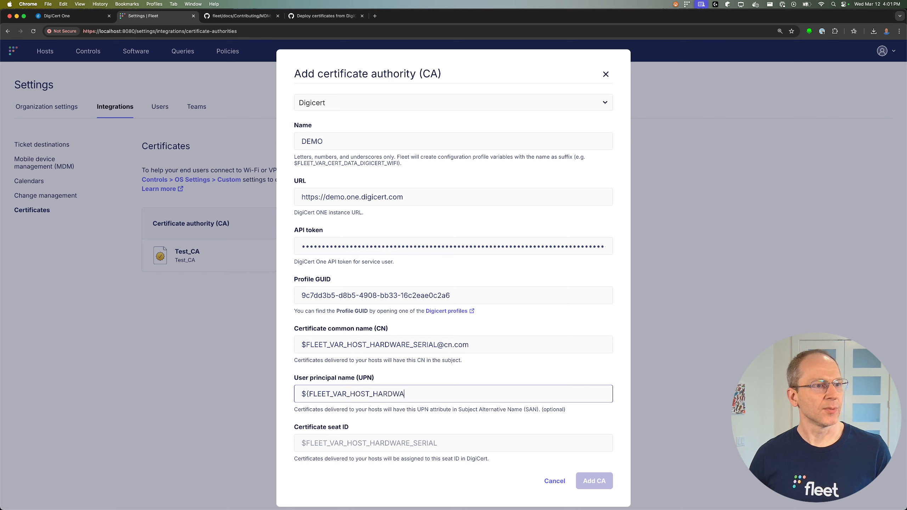
pyautogui.write('RE_SERIAL')
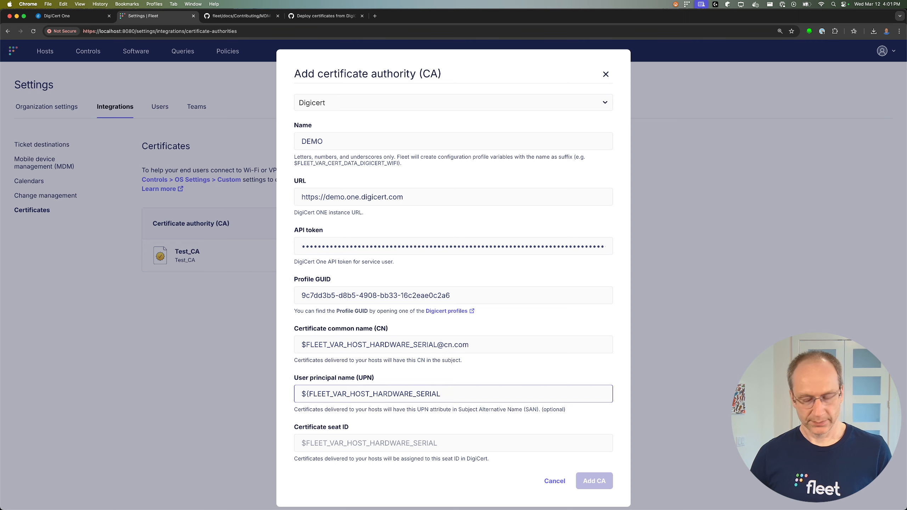
pyautogui.write('}@up')
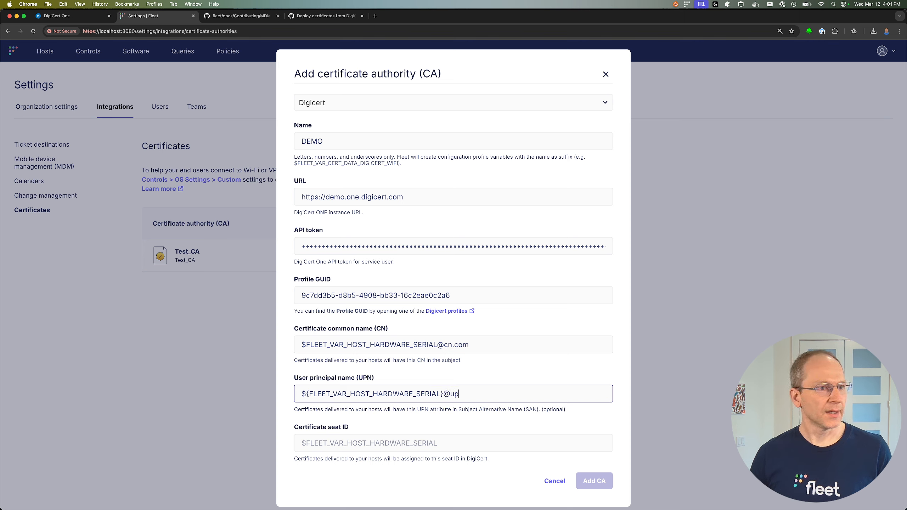
pyautogui.write('n.com')
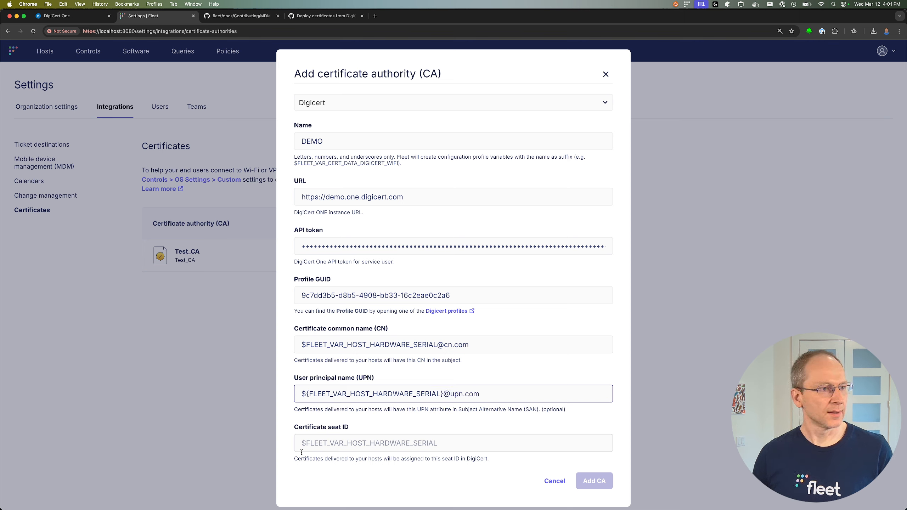
pyautogui.click(301, 448)
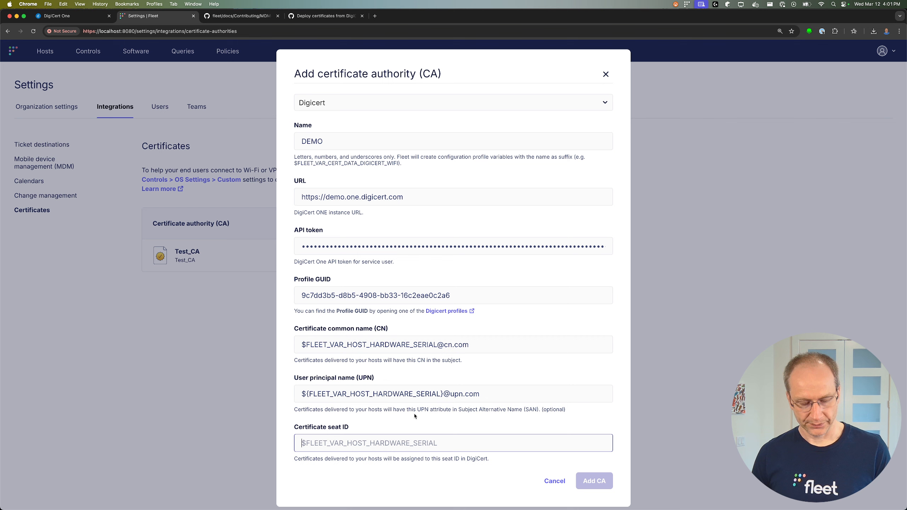
pyautogui.write('$FLEET')
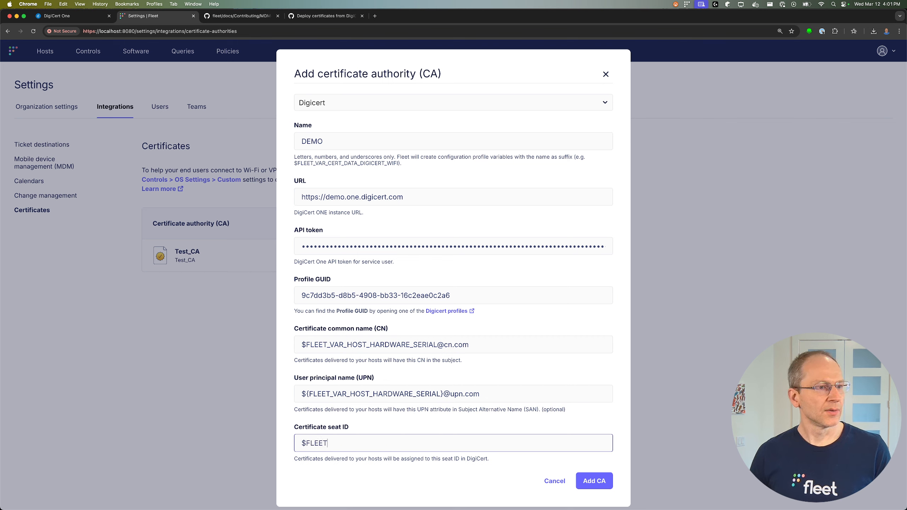
pyautogui.write('_VAR_HOST')
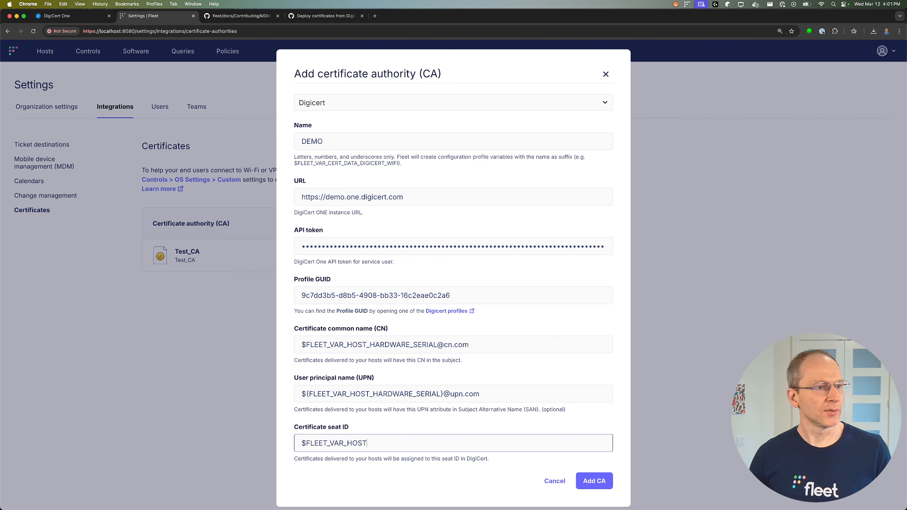
pyautogui.write('_HARDWARE_')
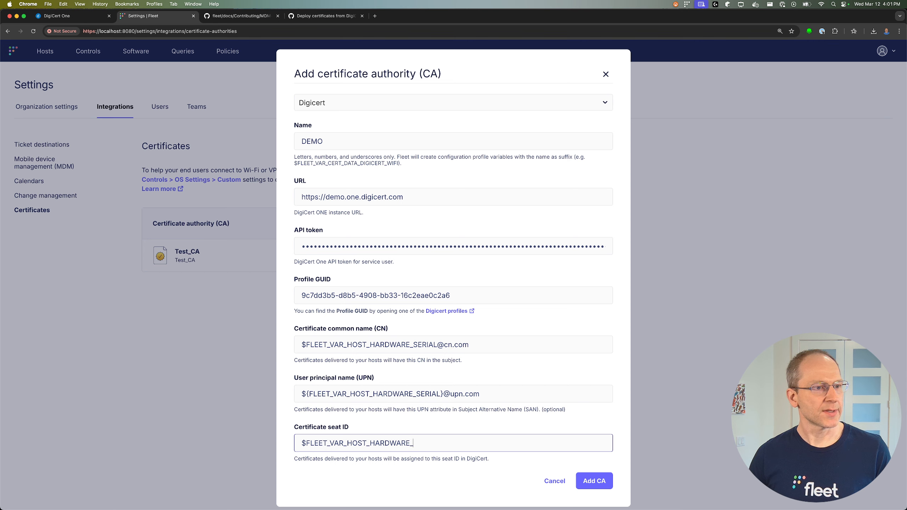
pyautogui.write('SERIAL@se')
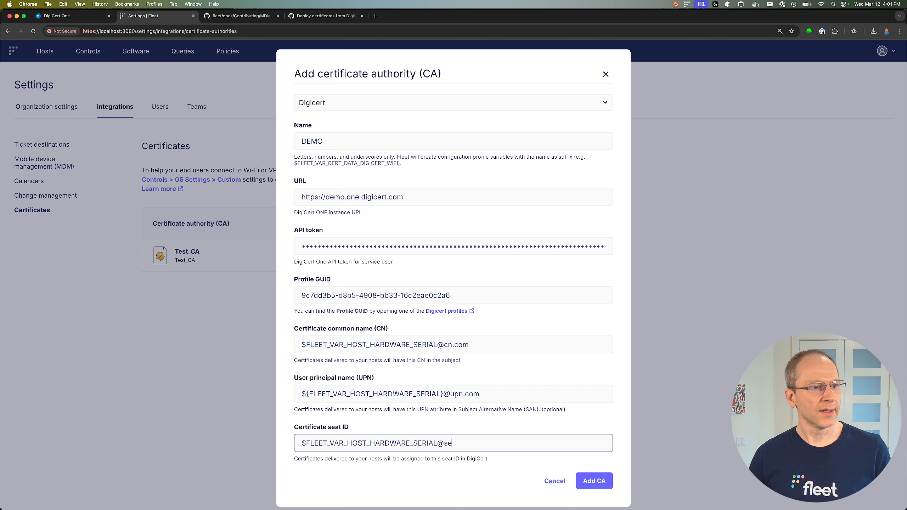
pyautogui.write('at_id.com')
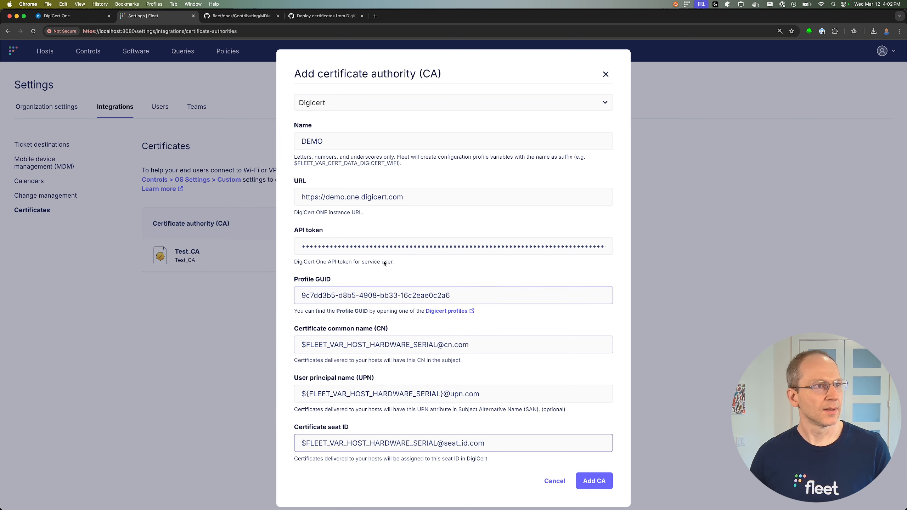
pyautogui.click(593, 485)
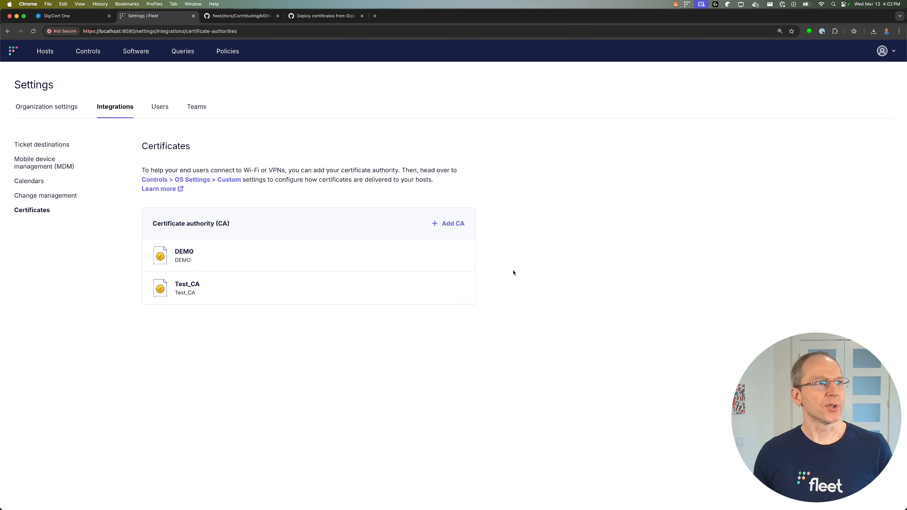
pyautogui.click(78, 18)
pyautogui.tripleClick(681, 168)
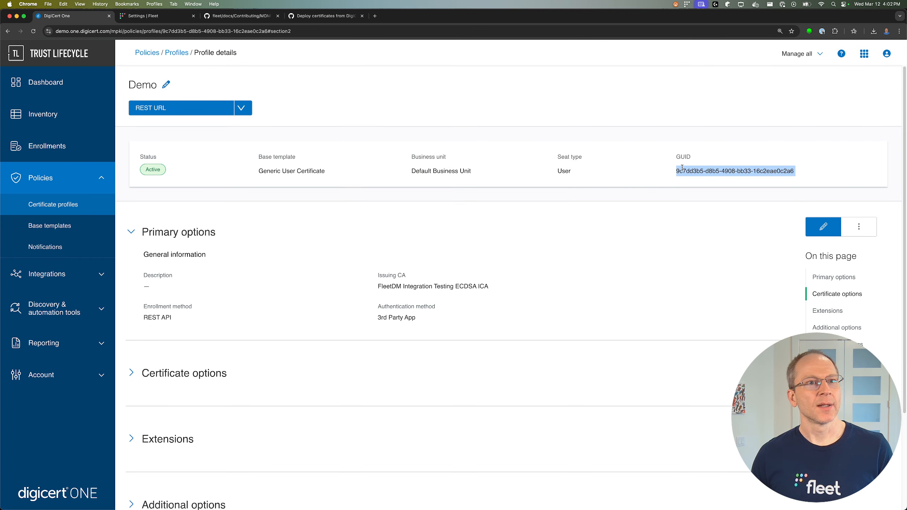
pyautogui.doubleClick(721, 172)
pyautogui.doubleClick(707, 173)
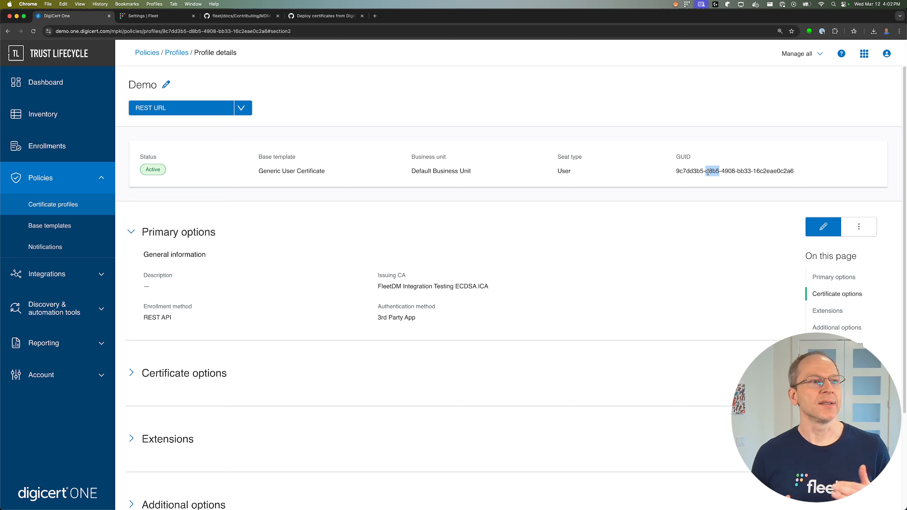
pyautogui.click(708, 173)
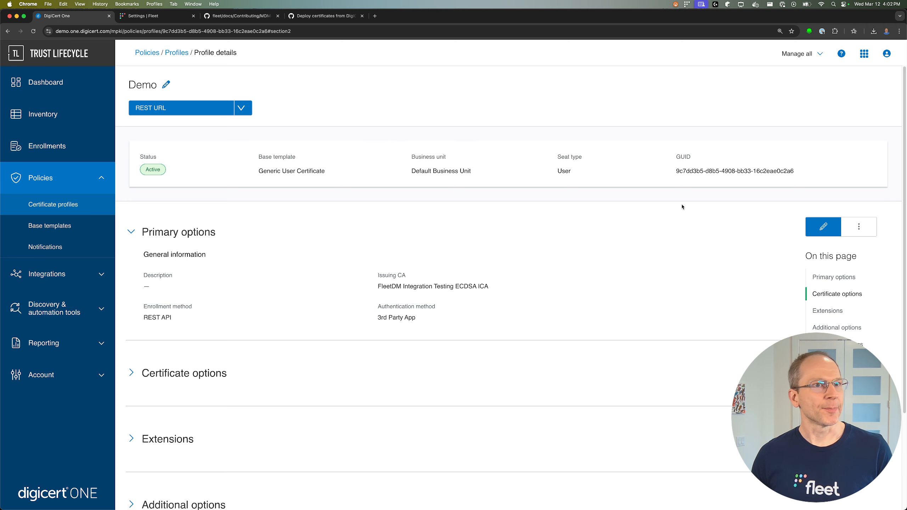
pyautogui.hotkey('ctrl', 'Tab')
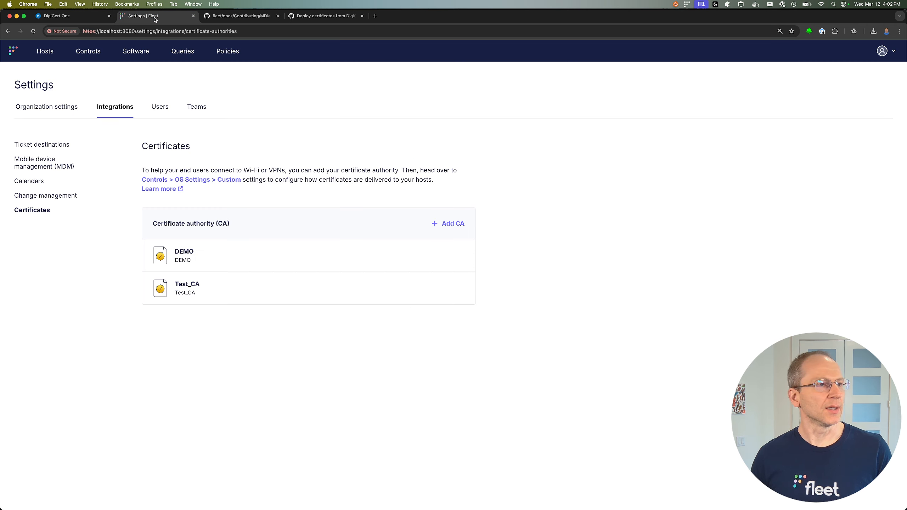
pyautogui.doubleClick(177, 251)
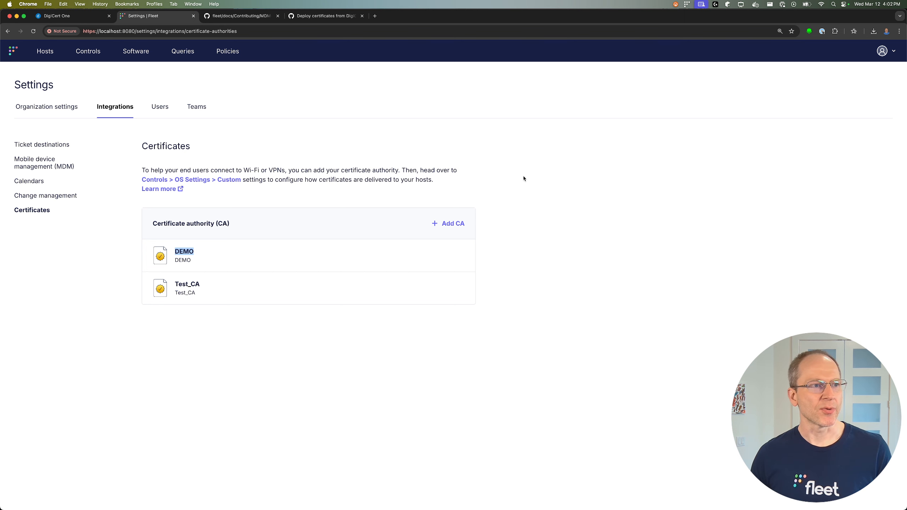
pyautogui.press('super+Tab')
pyautogui.press('super+Tab')
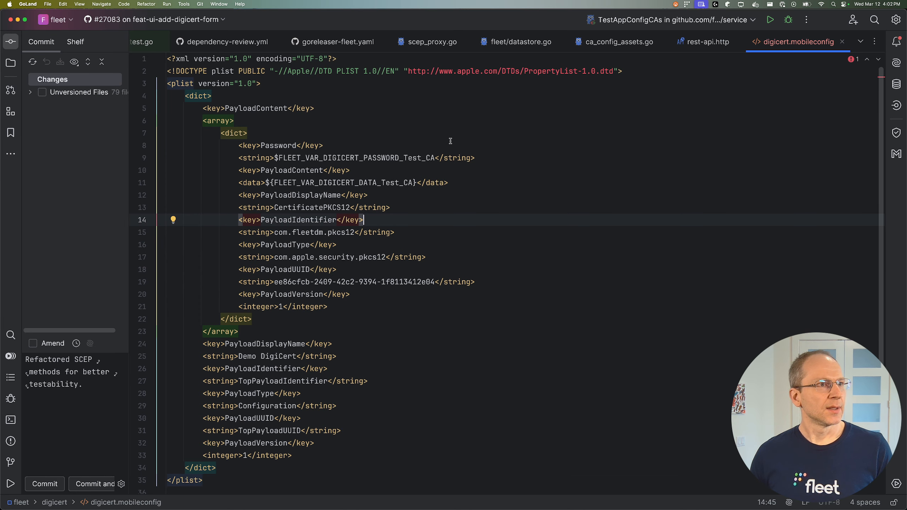
# Locate the password variable on line 9 and select its Test_CA suffix, checking Fleet's CA list.
pyautogui.click(450, 140)
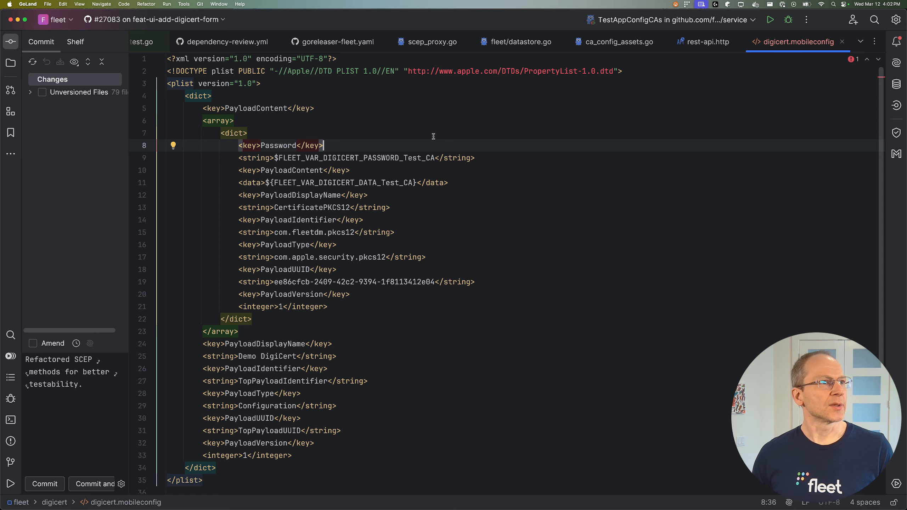
pyautogui.scroll(-1, 330, 116)
pyautogui.scroll(1, 314, 178)
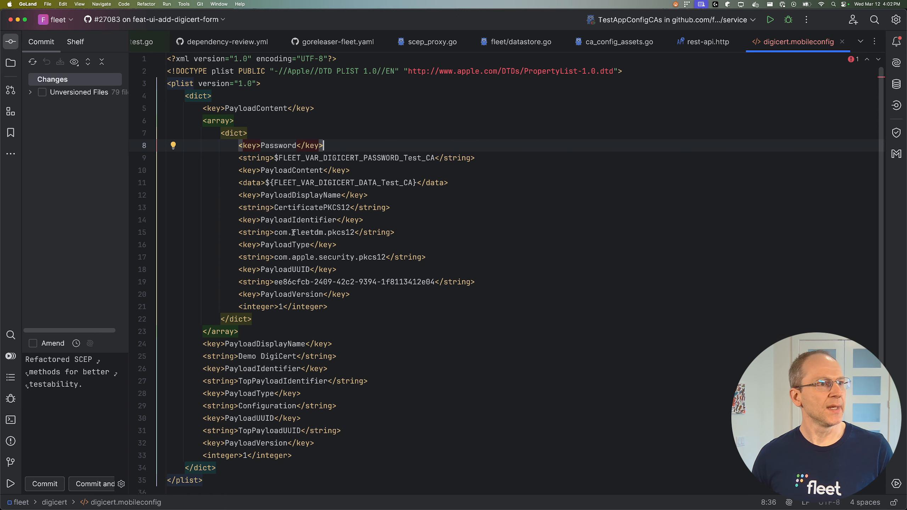
pyautogui.moveTo(273, 233); pyautogui.dragTo(355, 232)
pyautogui.click(352, 233)
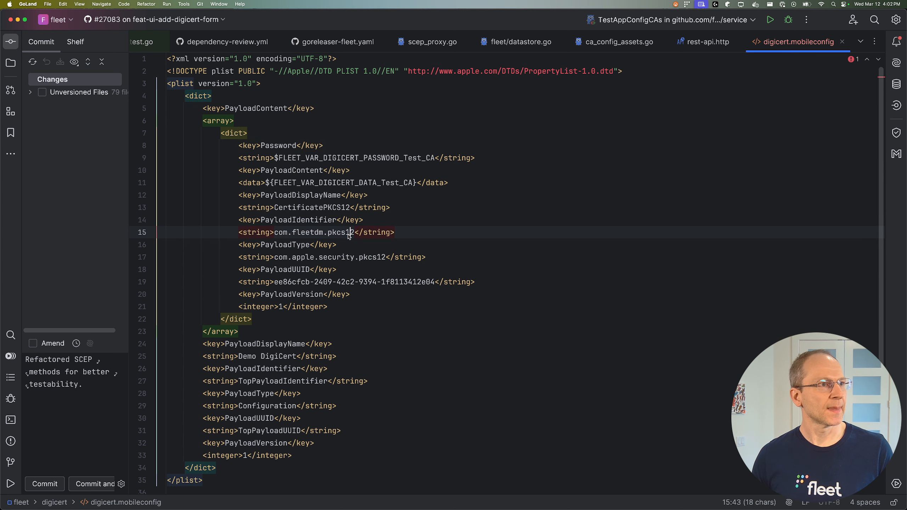
pyautogui.tripleClick(313, 158)
pyautogui.tripleClick(279, 181)
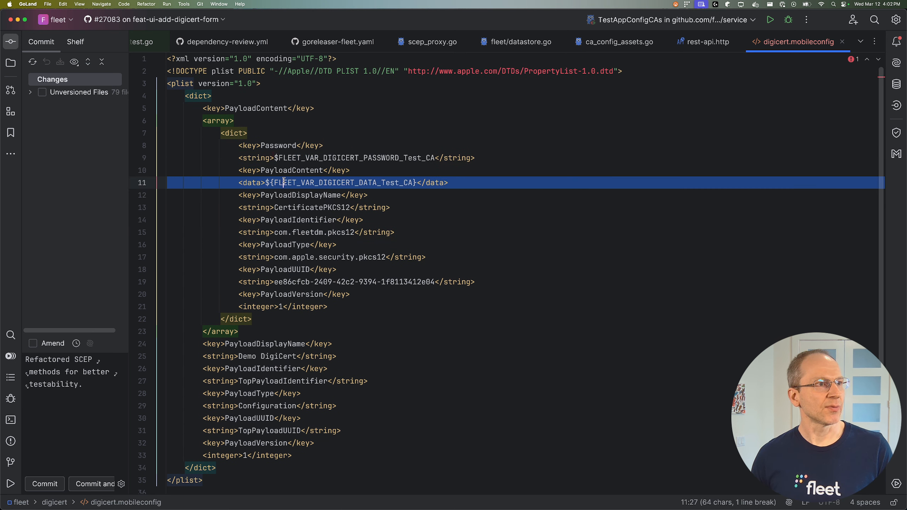
pyautogui.tripleClick(292, 158)
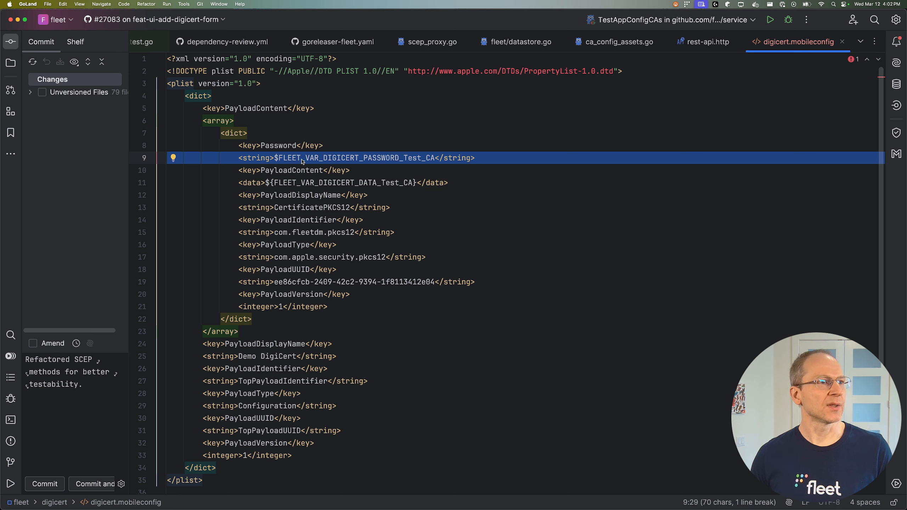
pyautogui.moveTo(278, 159); pyautogui.dragTo(434, 157)
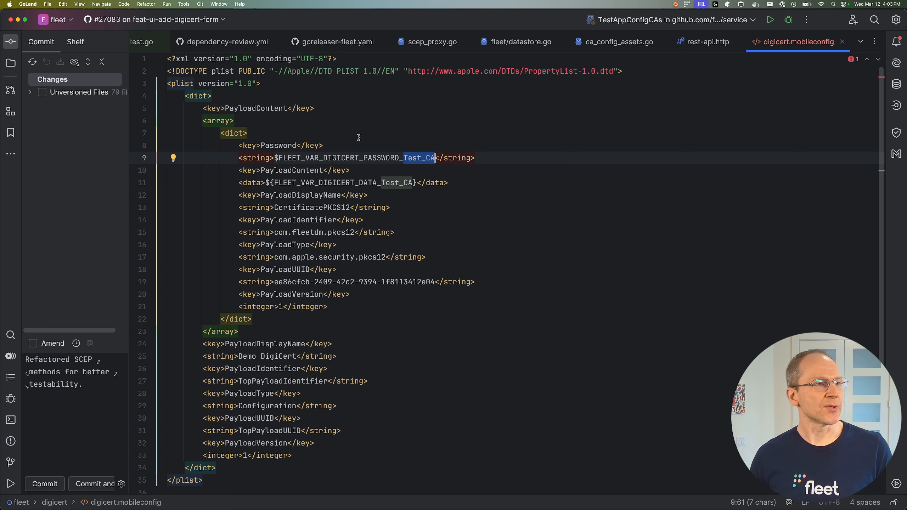
pyautogui.press('super+Tab')
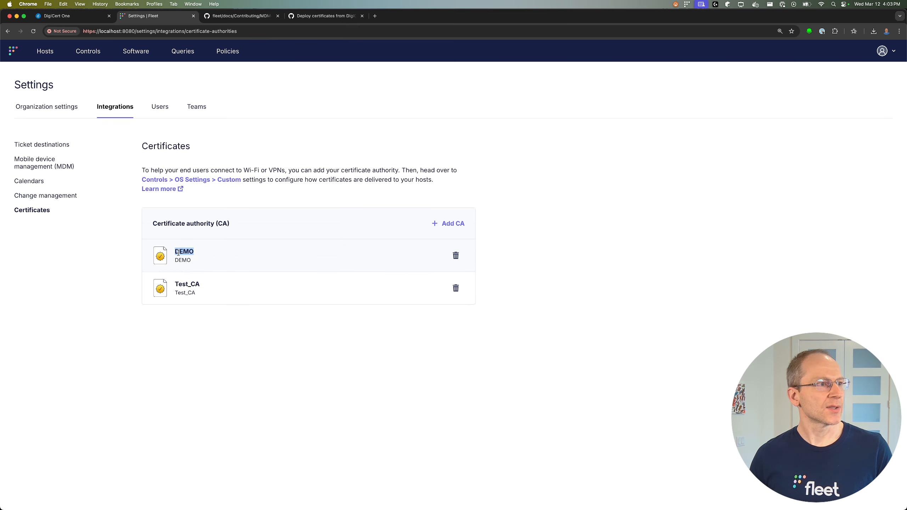
pyautogui.press('super+Tab')
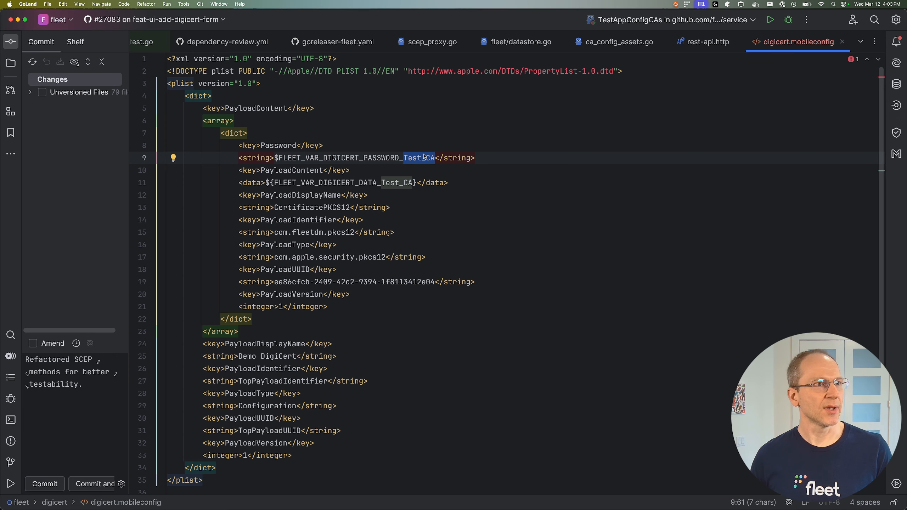
# Replace Test_CA with DEMO in the FLEET_VAR_DIGICERT password and data variables.
pyautogui.press('BackSpace')
pyautogui.write('DEMO')
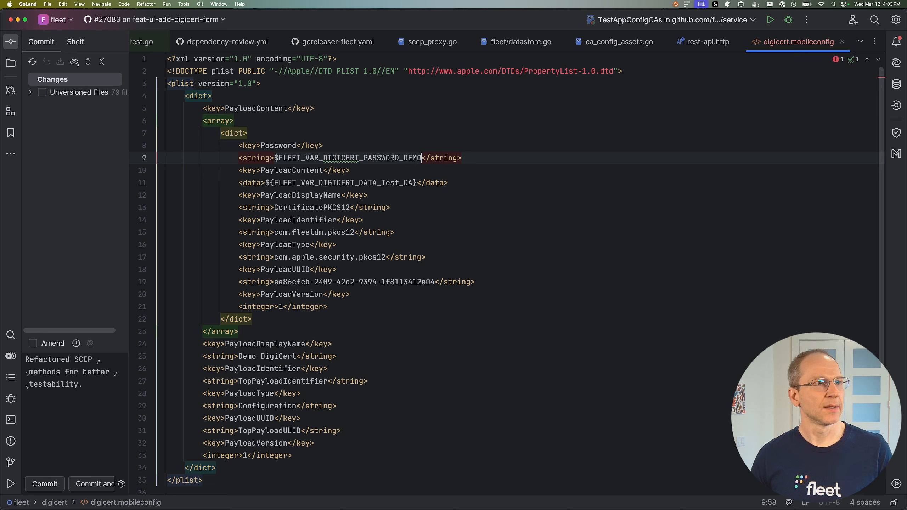
pyautogui.click(391, 182)
pyautogui.moveTo(380, 182); pyautogui.dragTo(413, 183)
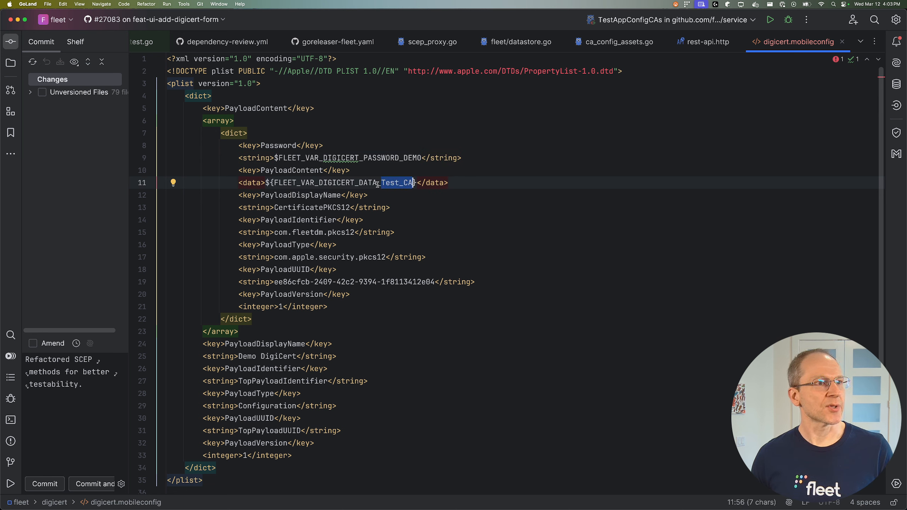
pyautogui.write('DEMO')
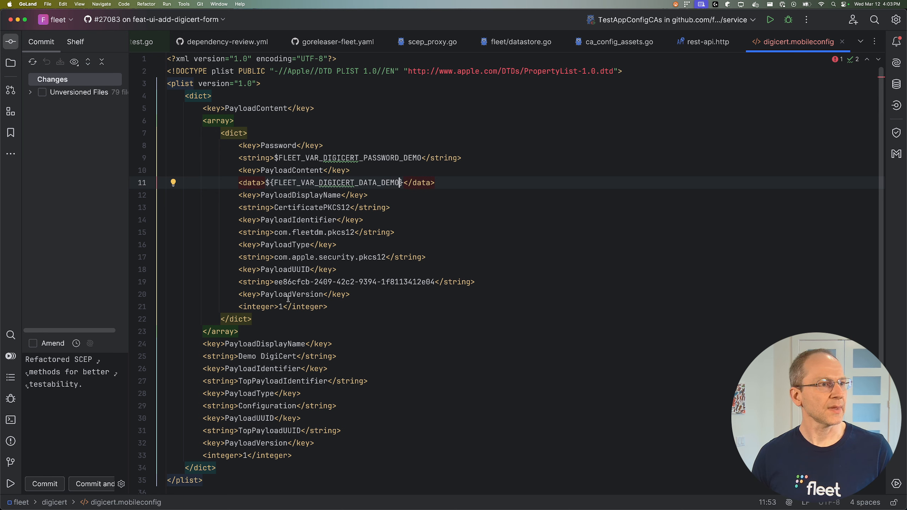
pyautogui.click(386, 143)
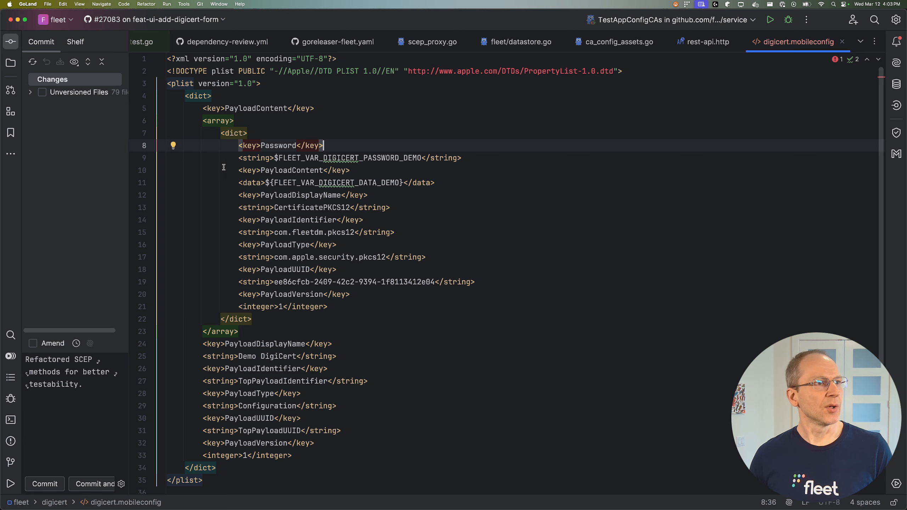
pyautogui.press('super+Tab')
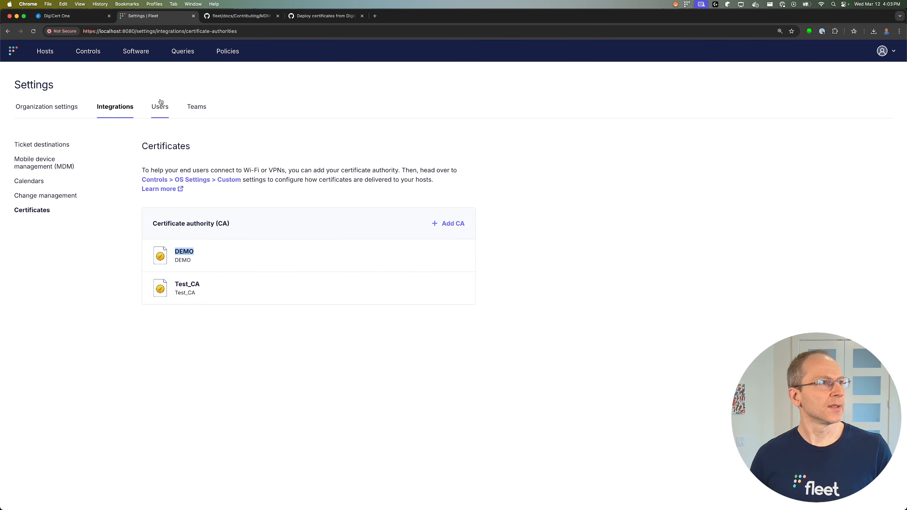
# Go to the Demo team's custom OS settings under Controls.
pyautogui.click(84, 54)
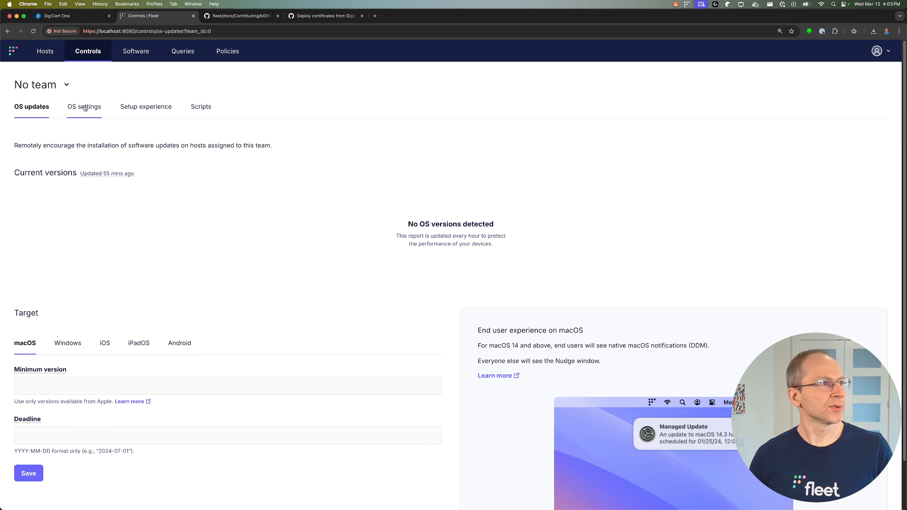
pyautogui.click(41, 85)
pyautogui.click(30, 123)
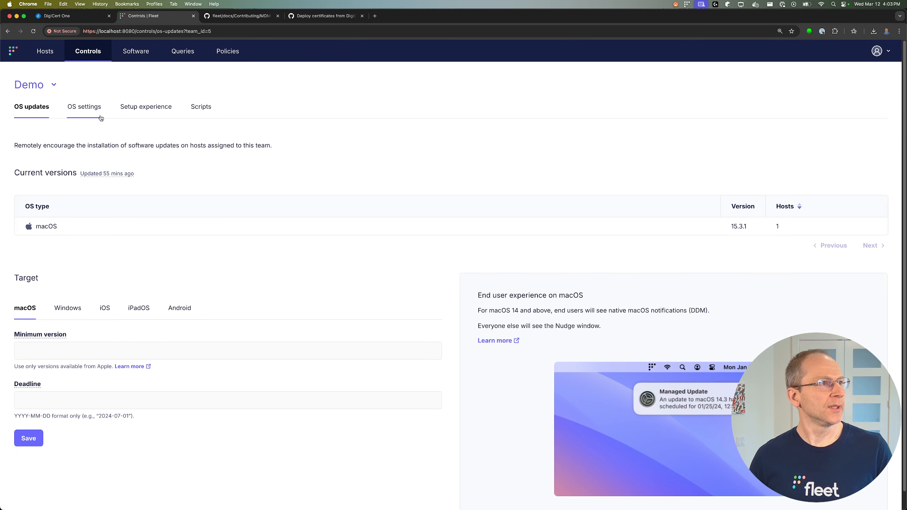
pyautogui.click(85, 106)
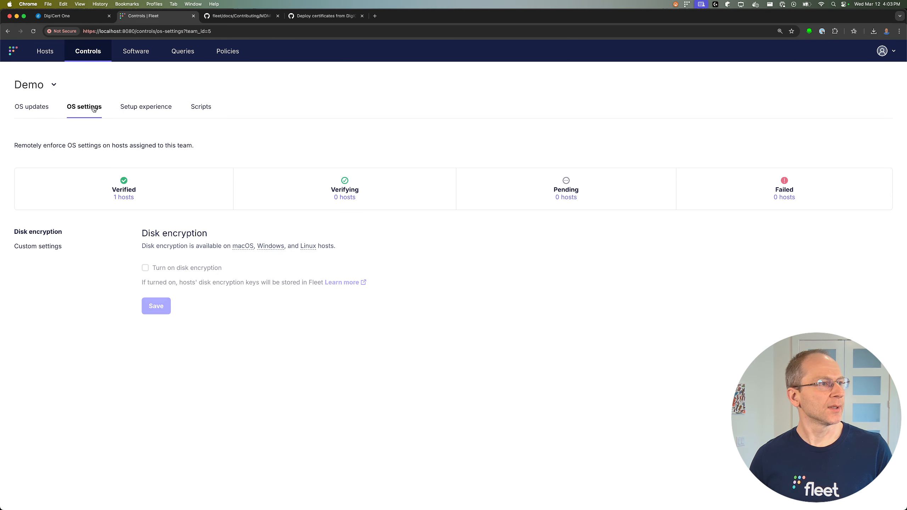
pyautogui.click(106, 247)
# Upload digicert.mobileconfig as a custom configuration profile for the Demo team.
pyautogui.click(517, 359)
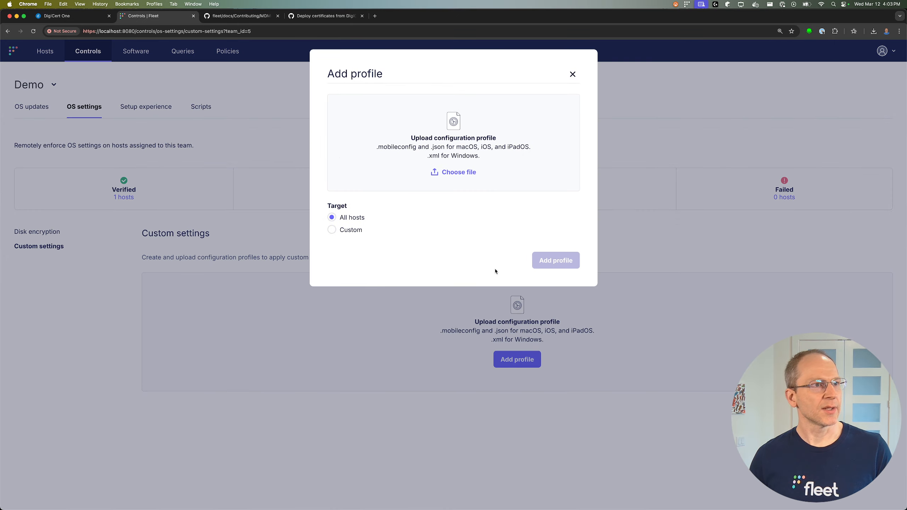
pyautogui.click(460, 173)
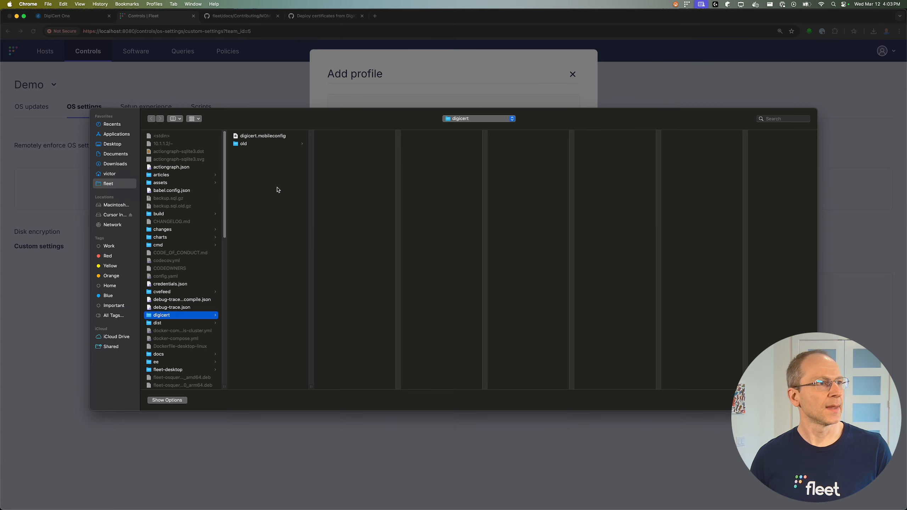
pyautogui.click(258, 136)
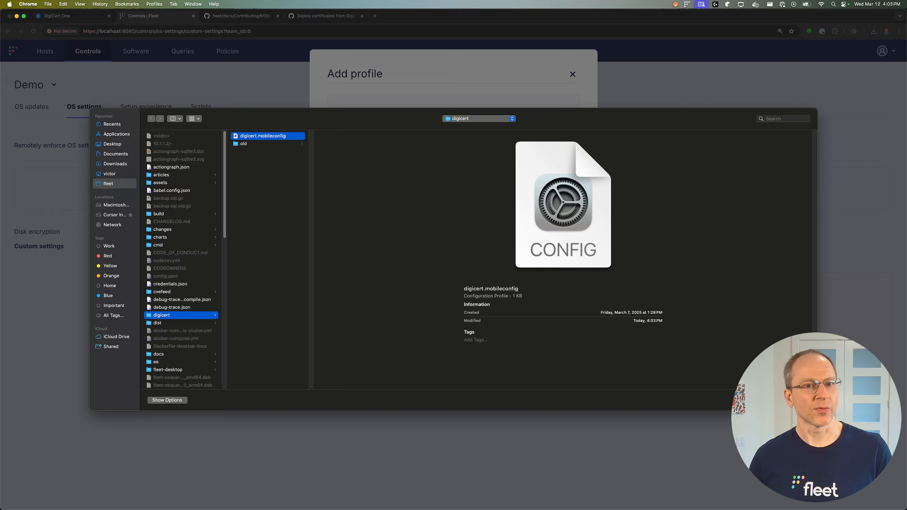
pyautogui.press('Return')
pyautogui.click(554, 209)
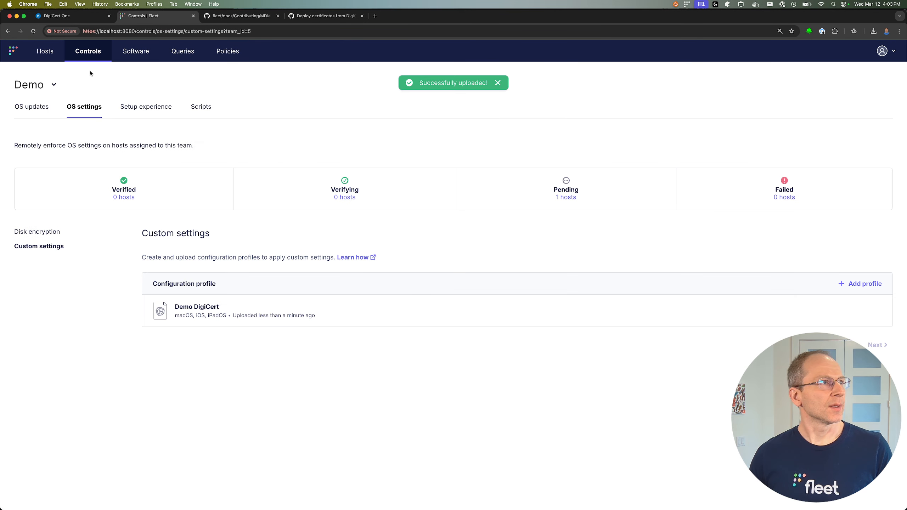
pyautogui.click(50, 57)
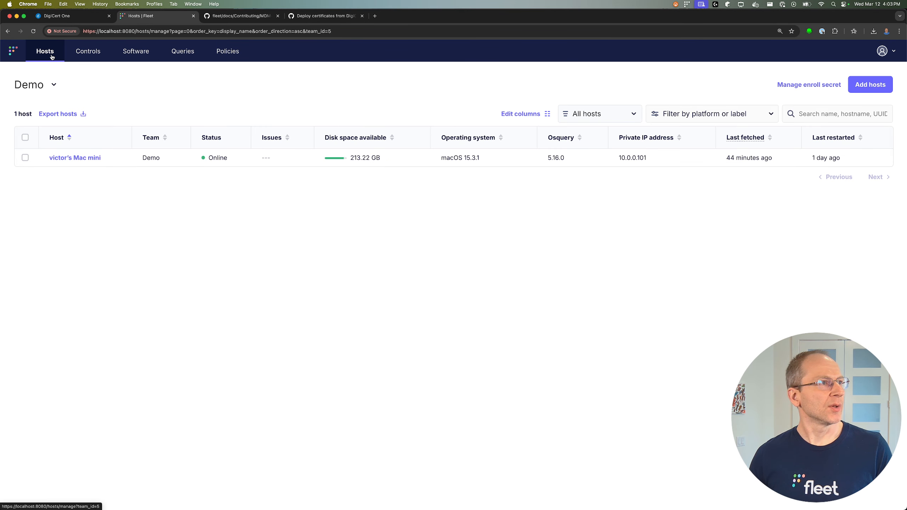
# Check the Mac mini's OS settings status, where the Demo DigiCert profile shows as pending.
pyautogui.click(95, 161)
pyautogui.click(131, 152)
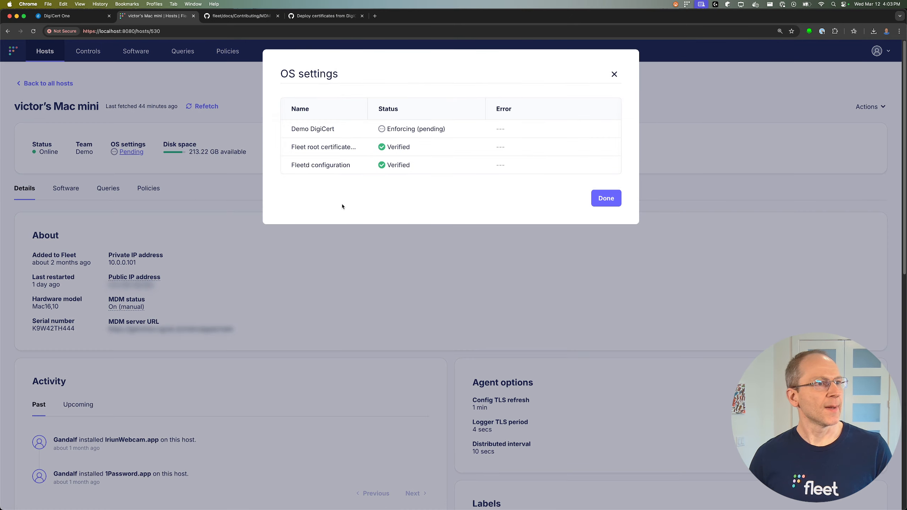
pyautogui.moveTo(289, 129); pyautogui.dragTo(359, 134)
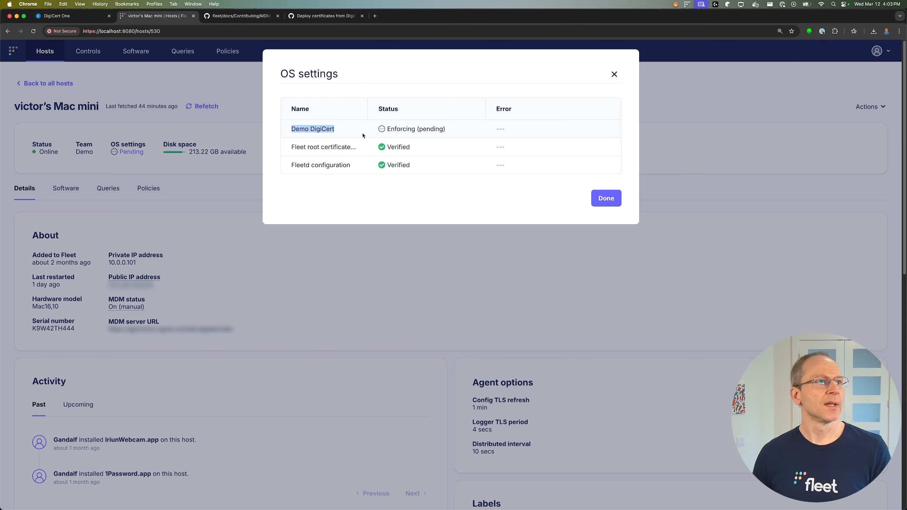
pyautogui.click(614, 75)
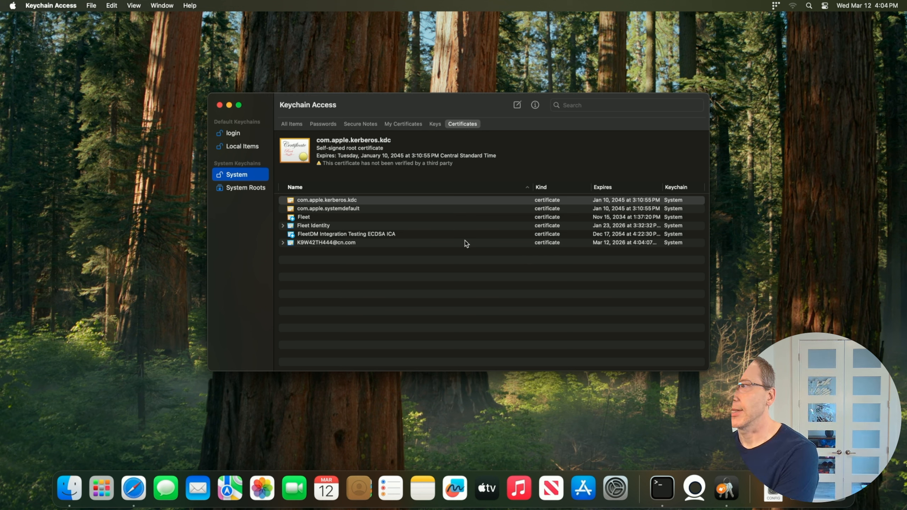
# Open and review the details of the newly issued certificate in the System keychain.
pyautogui.click(332, 246)
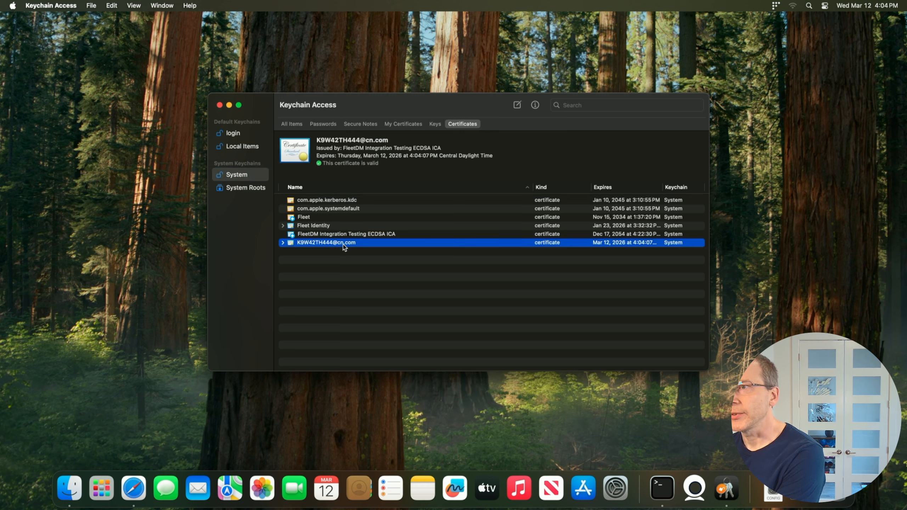
pyautogui.doubleClick(312, 244)
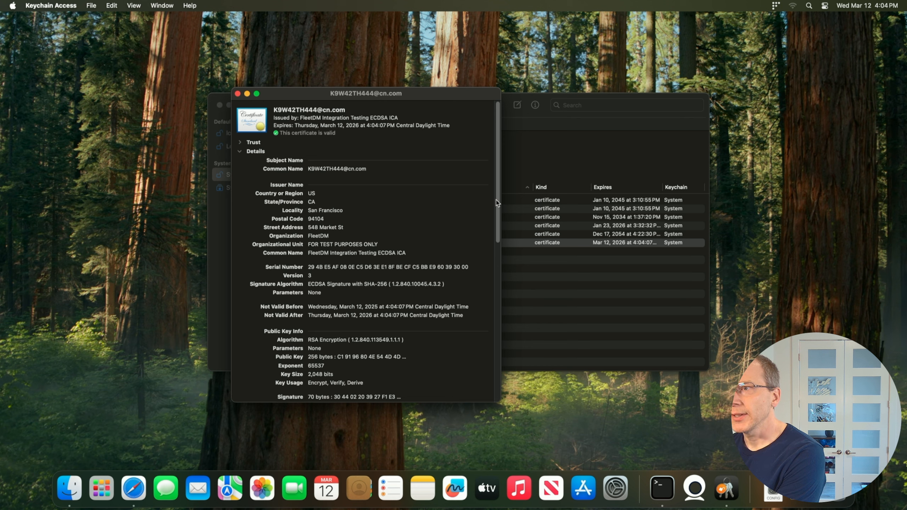
pyautogui.moveTo(499, 203); pyautogui.dragTo(488, 344)
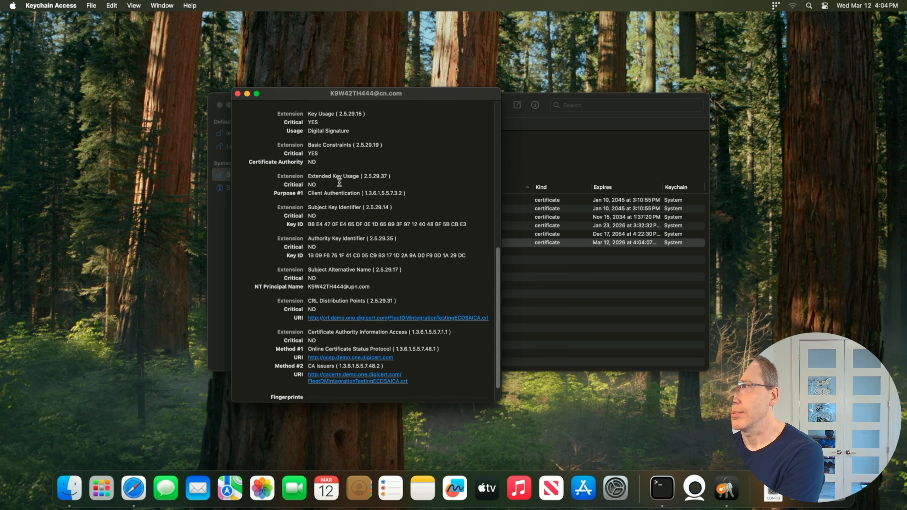
pyautogui.click(237, 93)
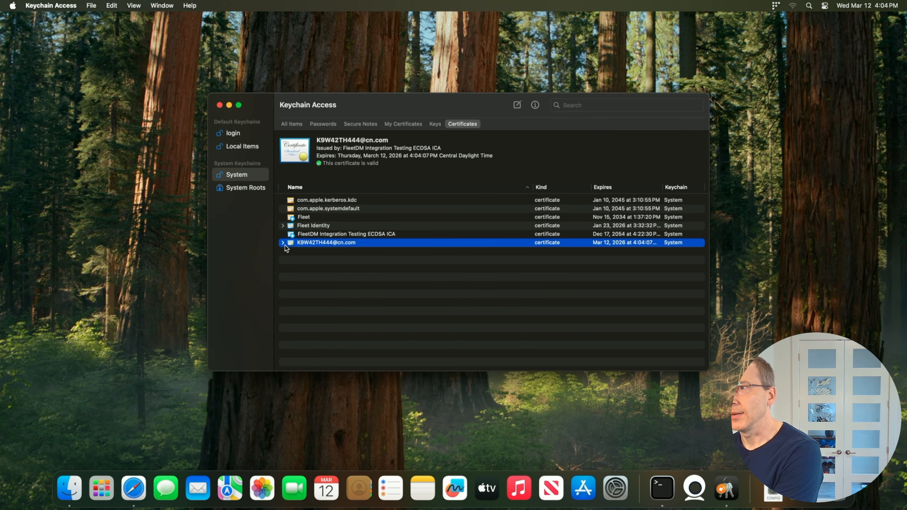
# Reveal the certificate's private key, then check Fleet's Verifying status and the DigiCert ONE profile.
pyautogui.click(282, 243)
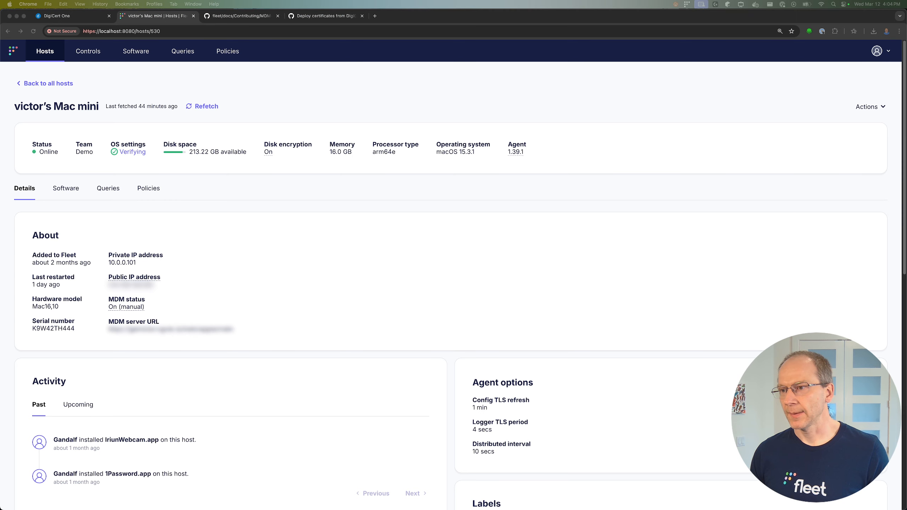
pyautogui.click(352, 97)
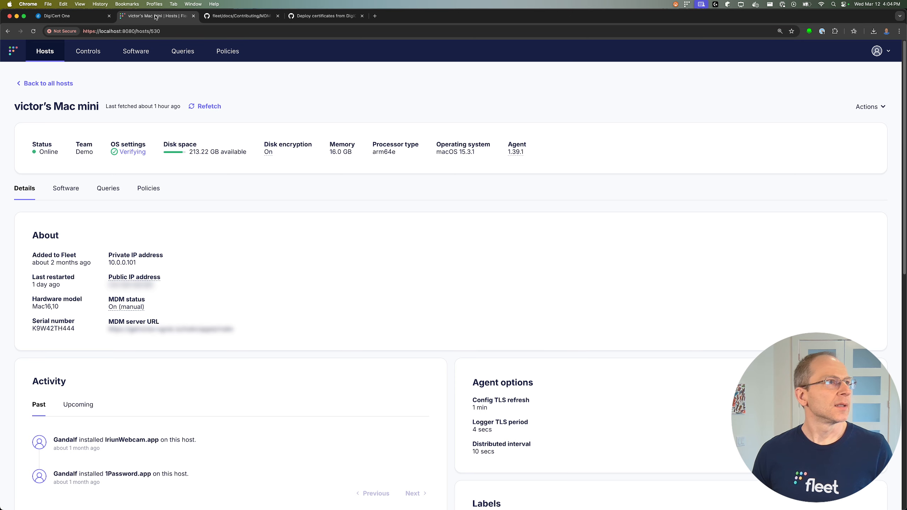
pyautogui.click(86, 17)
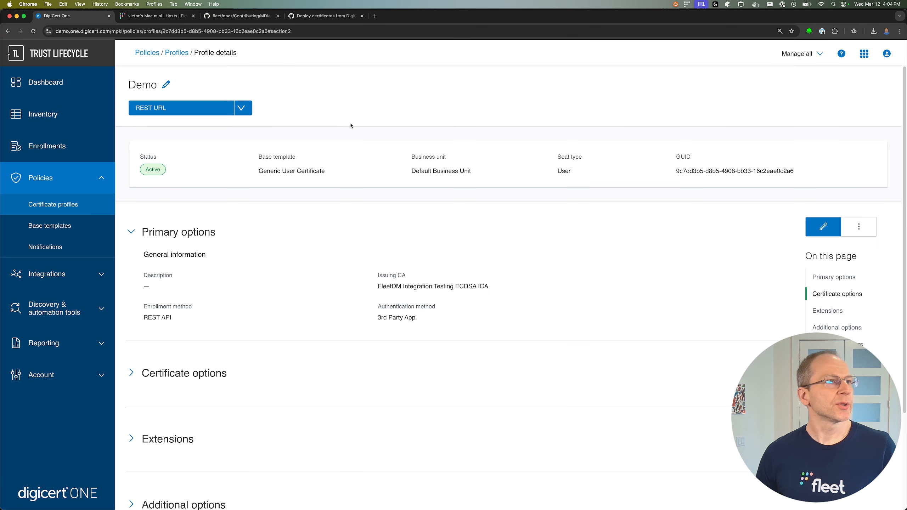
# Review the Mac's enrollment redeemed on 12 Mar 2025 in DigiCert ONE's Enrollments list.
pyautogui.click(76, 142)
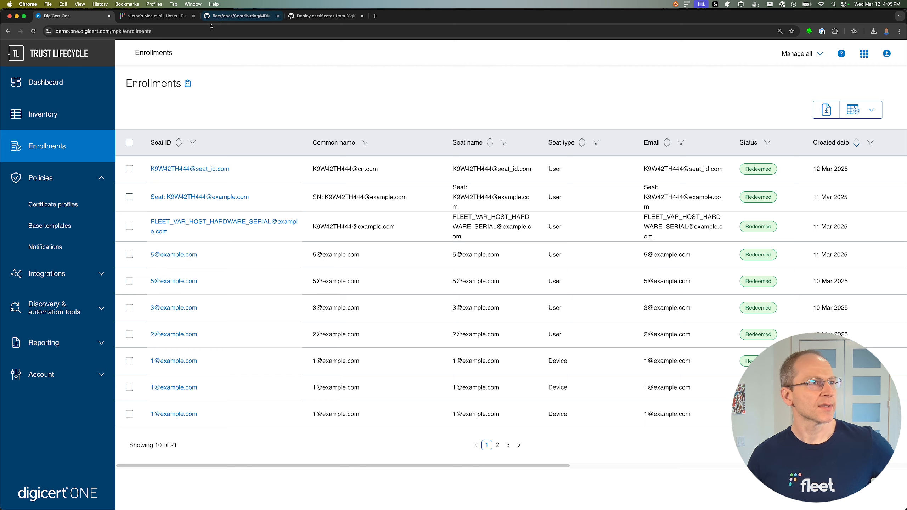
pyautogui.click(234, 17)
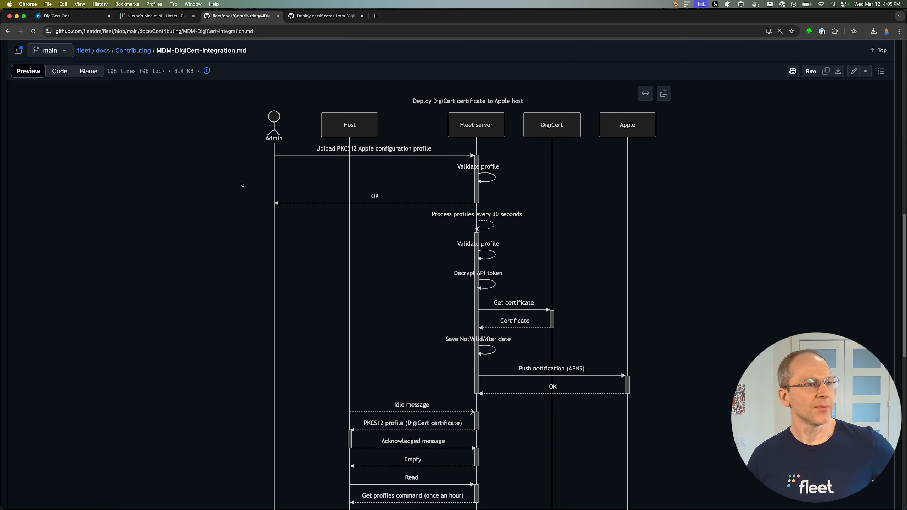
# Skim the integration diagrams, then read GitHub issue #25822 on deploying DigiCert certificates.
pyautogui.scroll(-5, 239, 184)
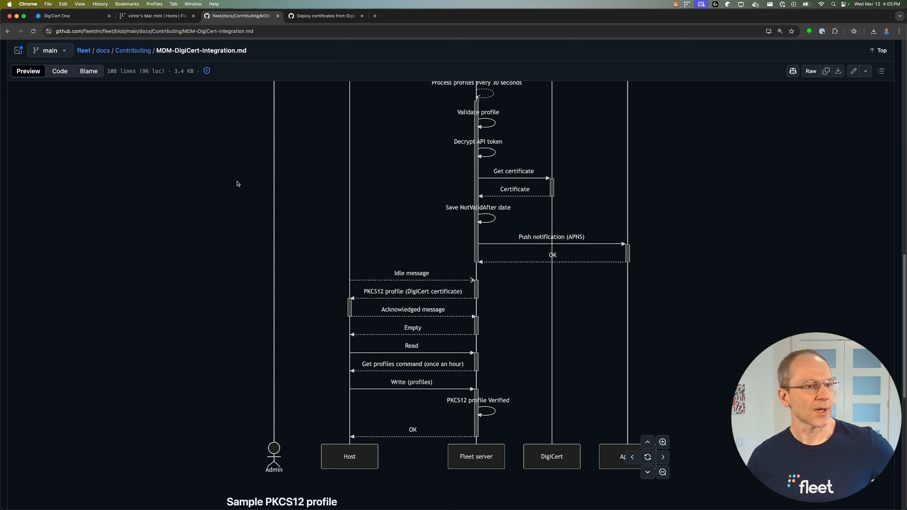
pyautogui.scroll(15, 237, 184)
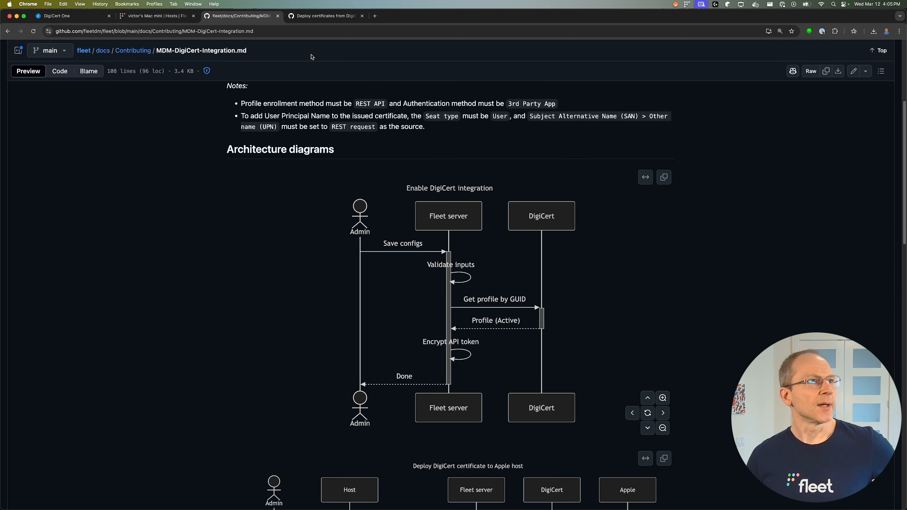
pyautogui.click(317, 16)
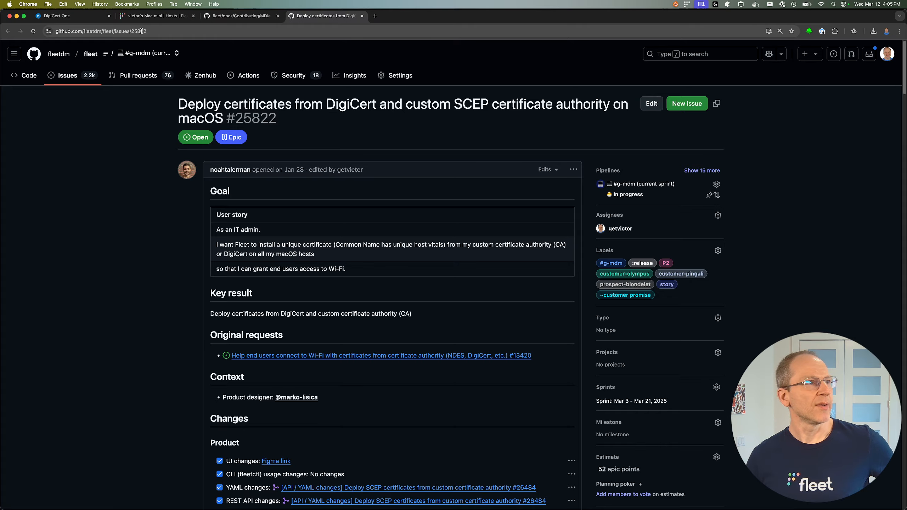
pyautogui.scroll(-10, 158, 152)
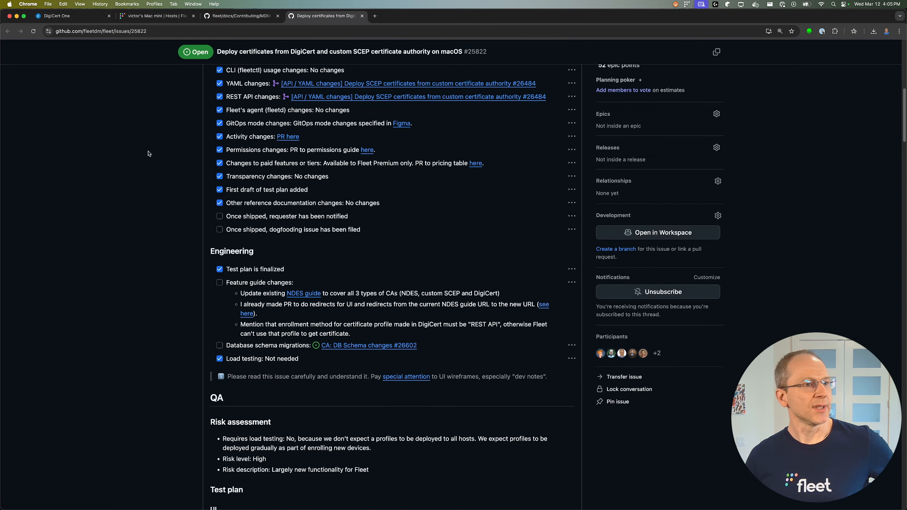
pyautogui.scroll(10, 149, 154)
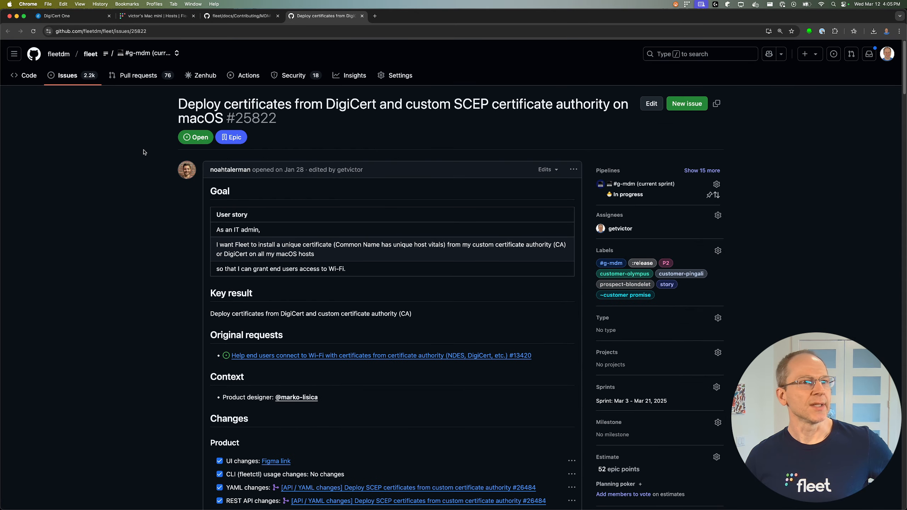